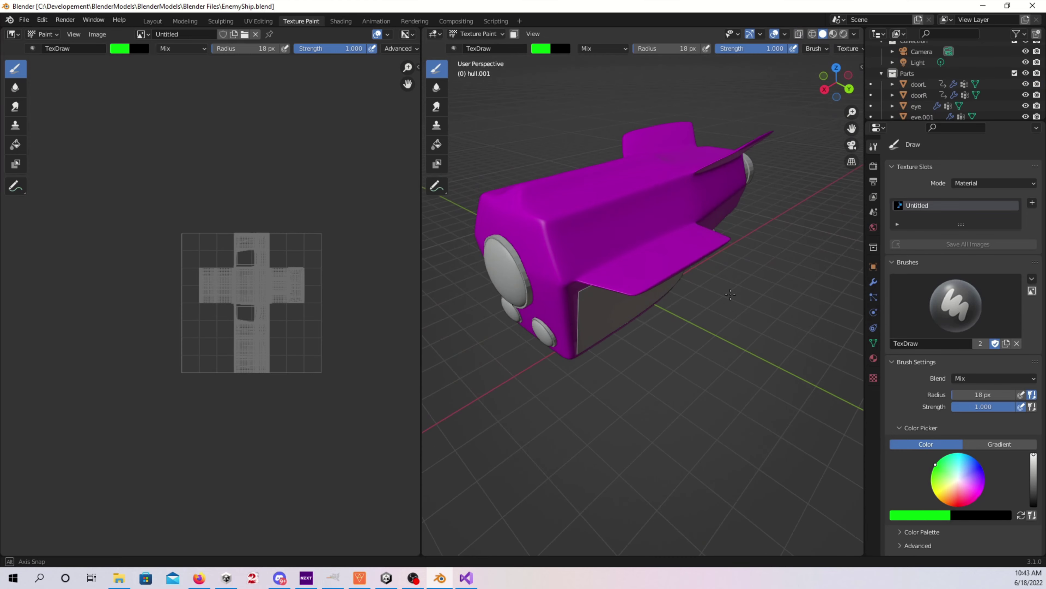
Step: Examine the hull's UV layout in the image editor alongside the ship model in Texture Paint
scroll(226, 311, "up", 5)
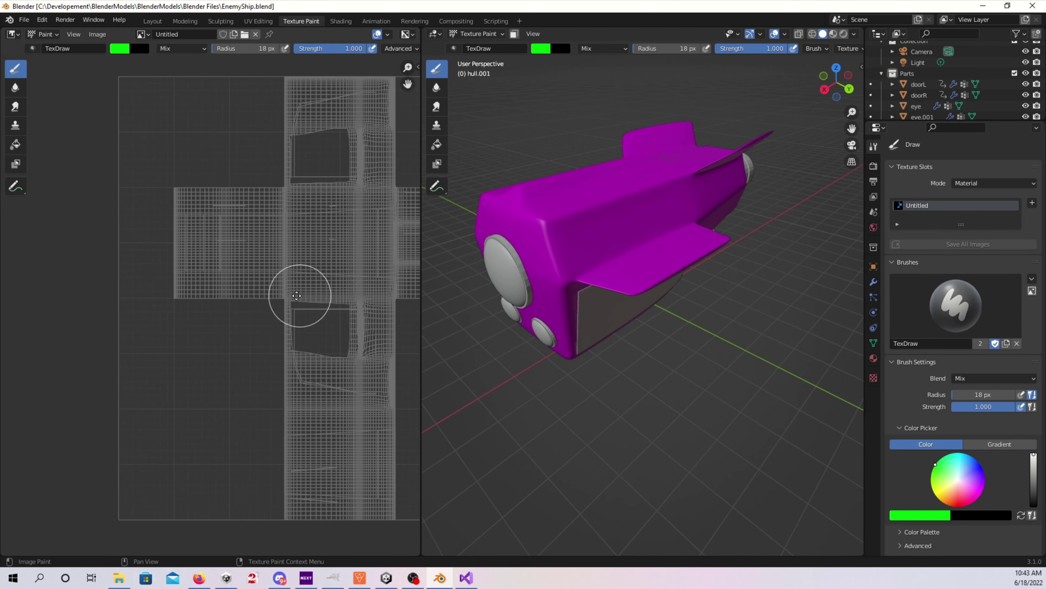
middle_click_drag(299, 294, 215, 305)
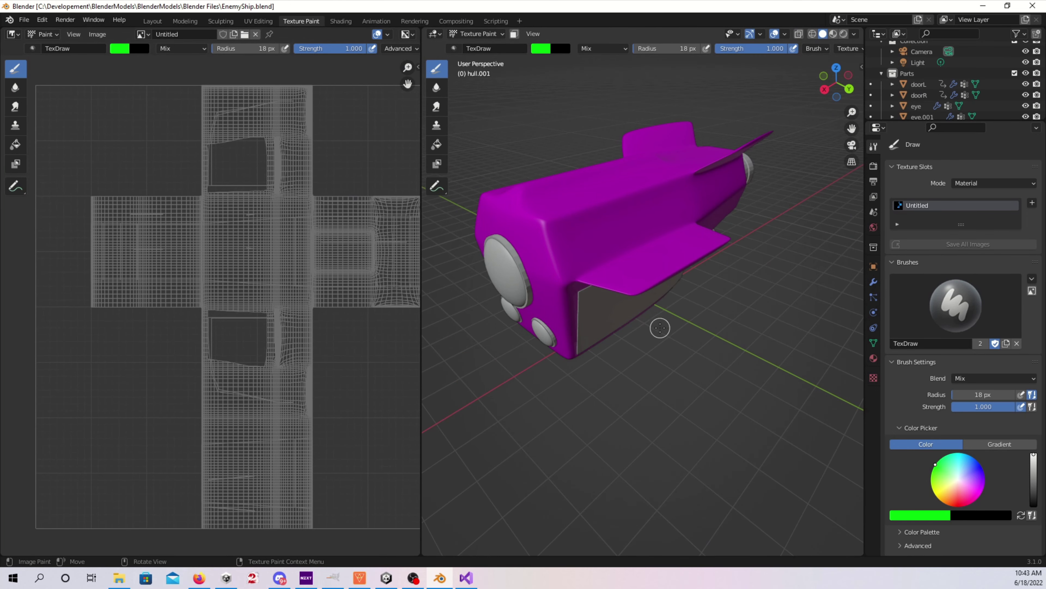
middle_click_drag(659, 328, 626, 326)
middle_click_drag(282, 352, 248, 348)
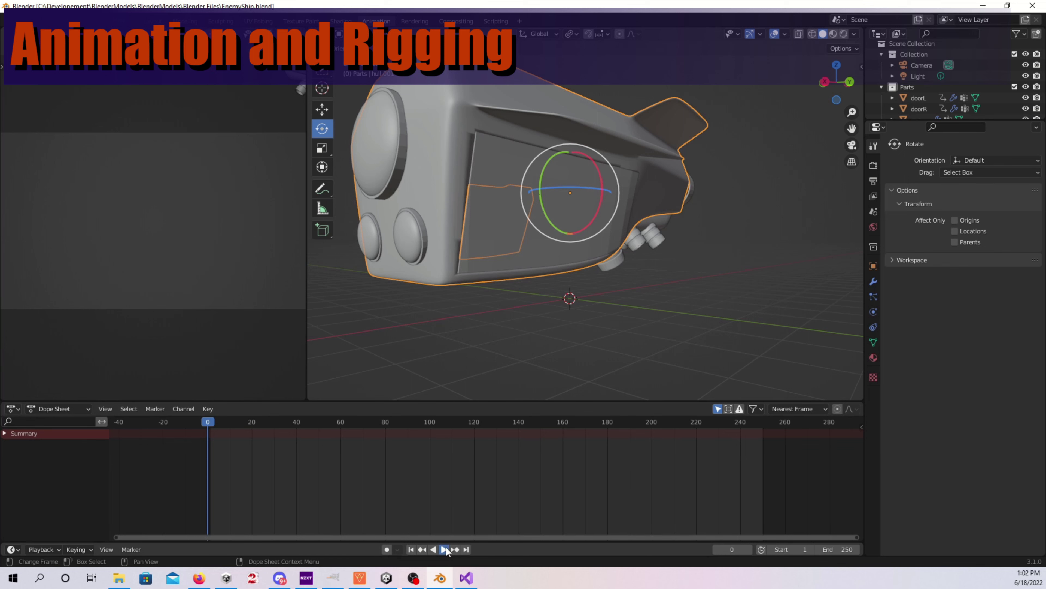
Step: Play the enemy ship's timeline from frame 0 and stop the playback
left_click(446, 548)
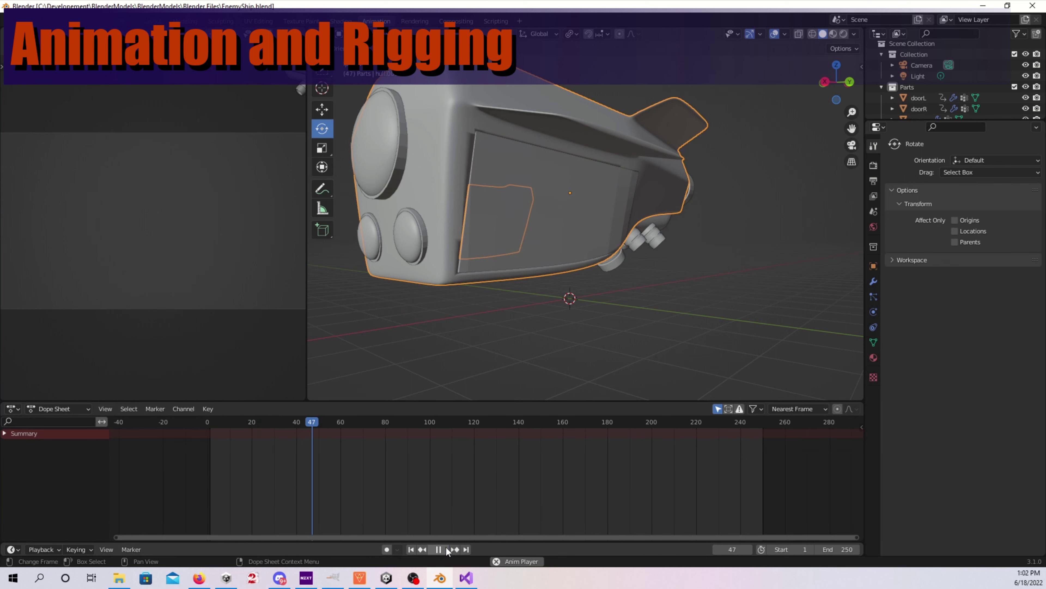
left_click(440, 549)
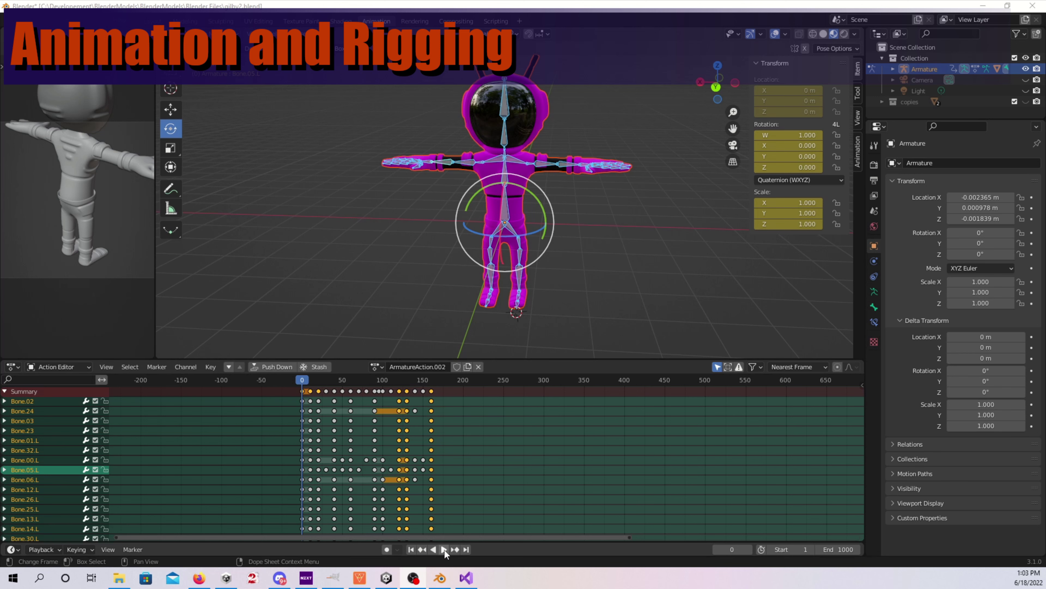
Step: Play the character armature's ArmatureAction.002 and ArmatureAction animations, watching the latter from different angles
left_click(444, 549)
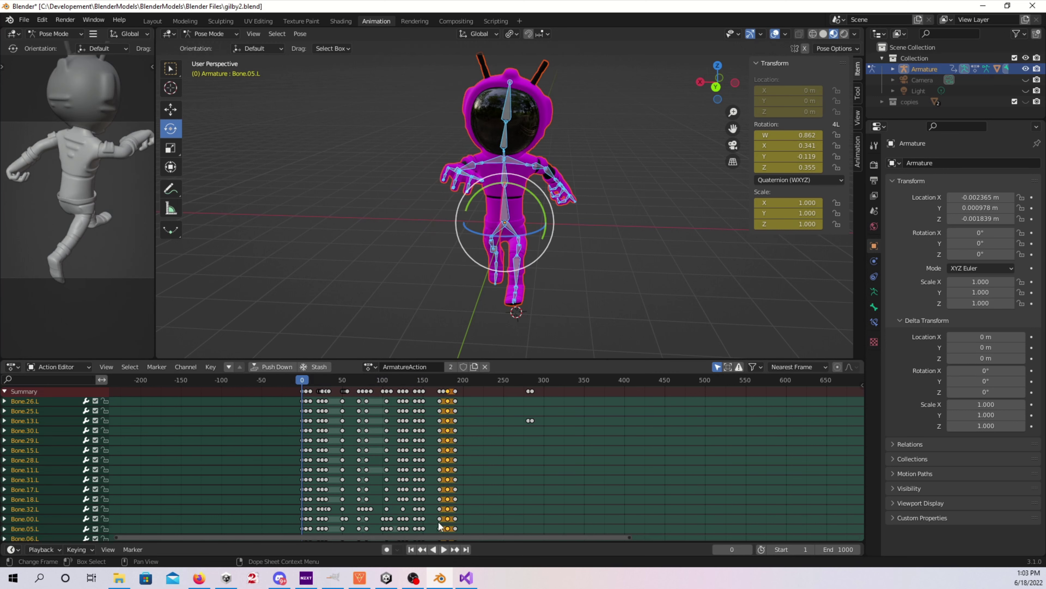
left_click(443, 550)
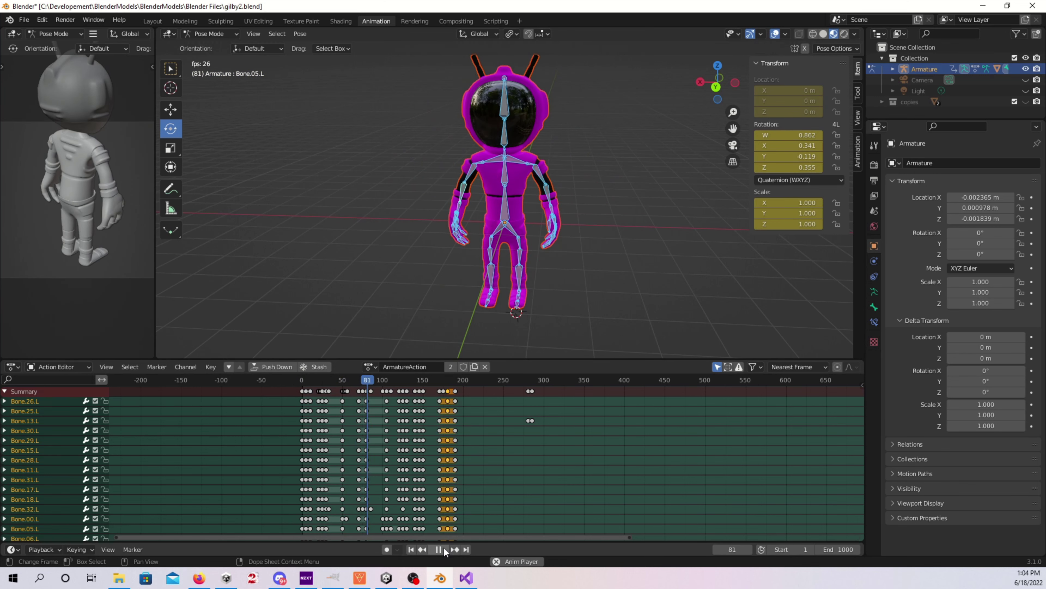
left_click(591, 278)
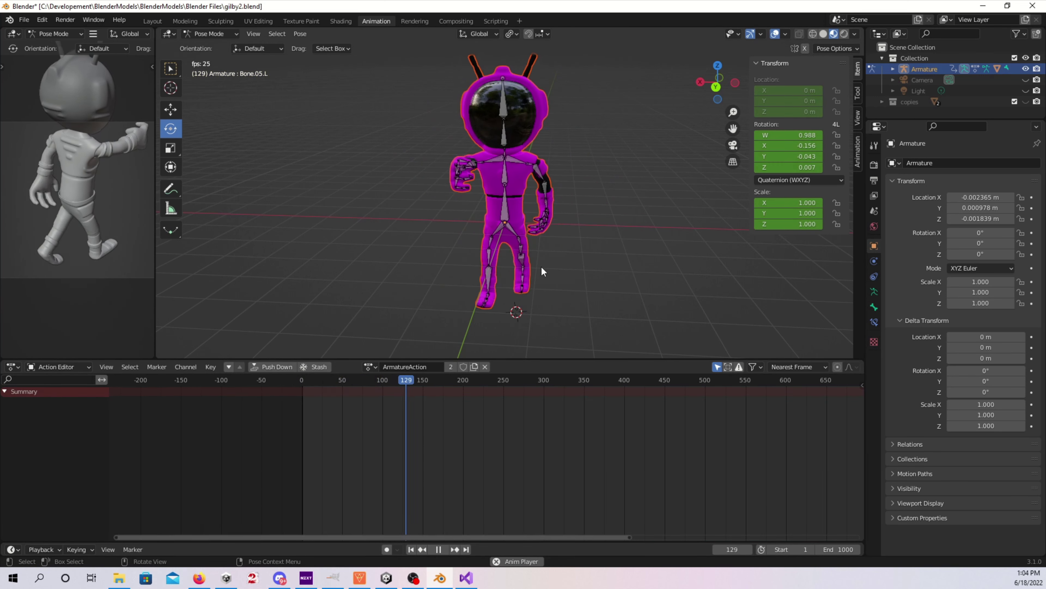
middle_click_drag(541, 266, 515, 257)
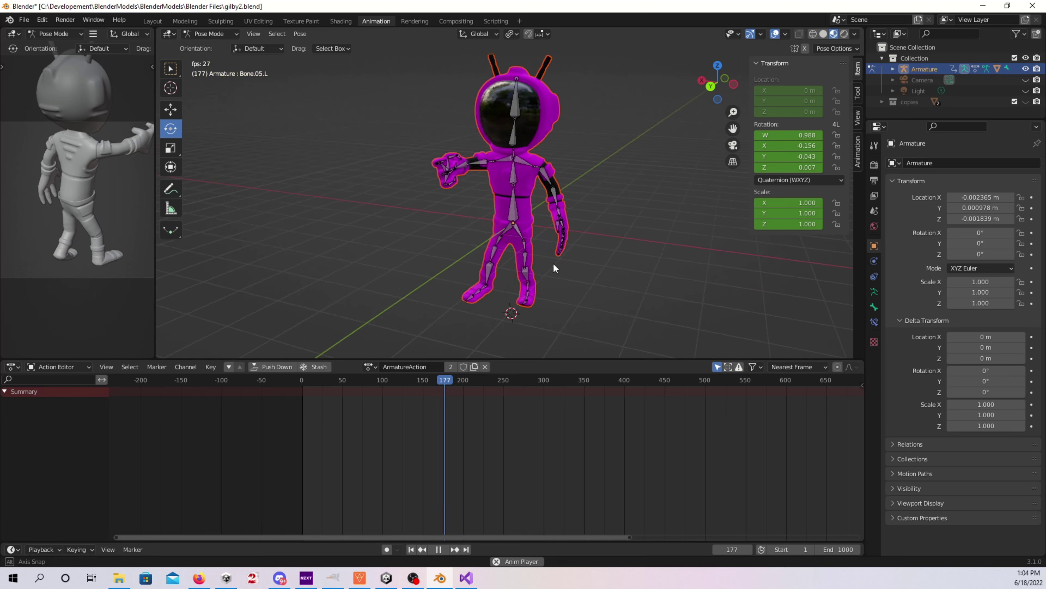
middle_click_drag(642, 269, 559, 329)
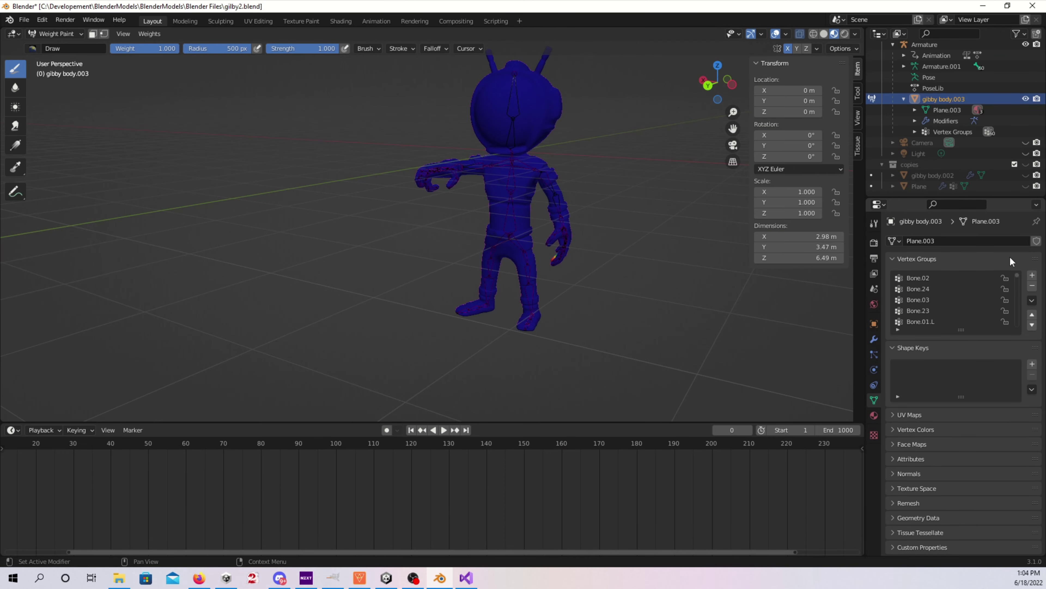
Step: Examine the bone weights on gibby body.003 by stepping through its vertex groups, starting with Bone.02, Bone.24, Bone.03 and Bone.23
left_click(929, 280)
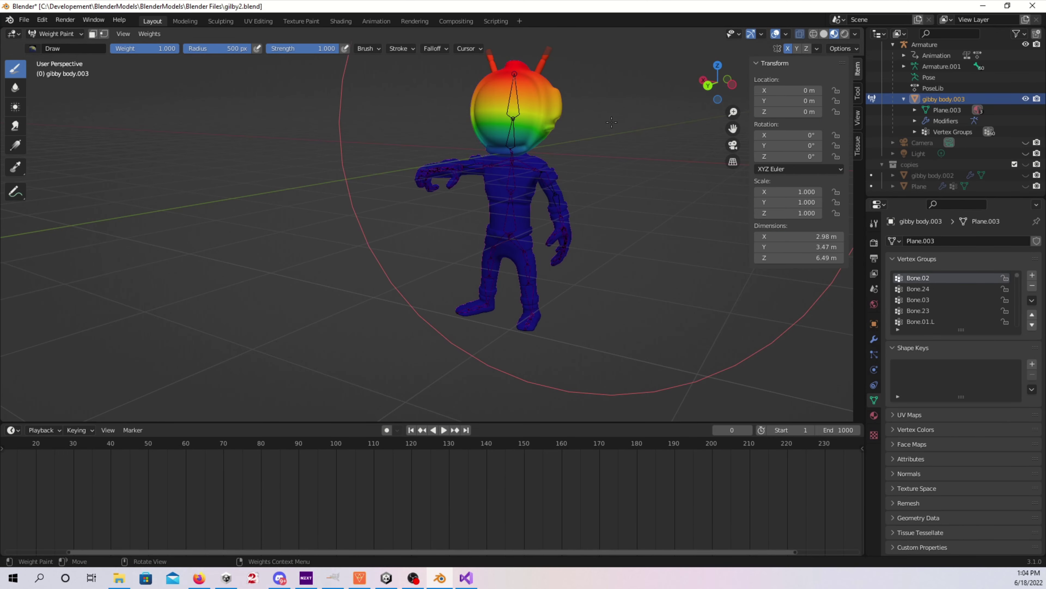
left_click(933, 290)
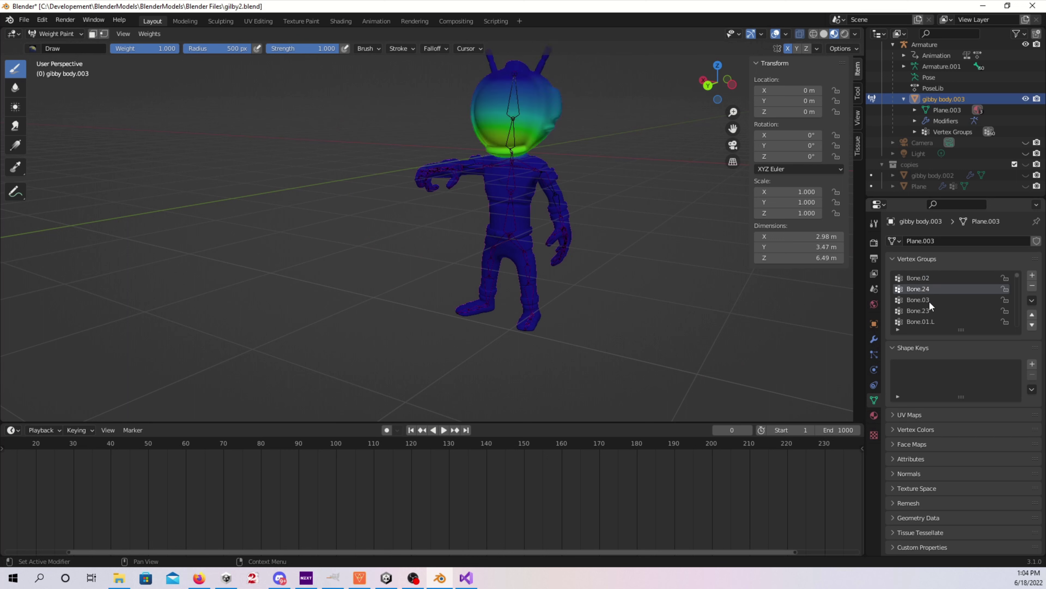
left_click(930, 300)
left_click(931, 310)
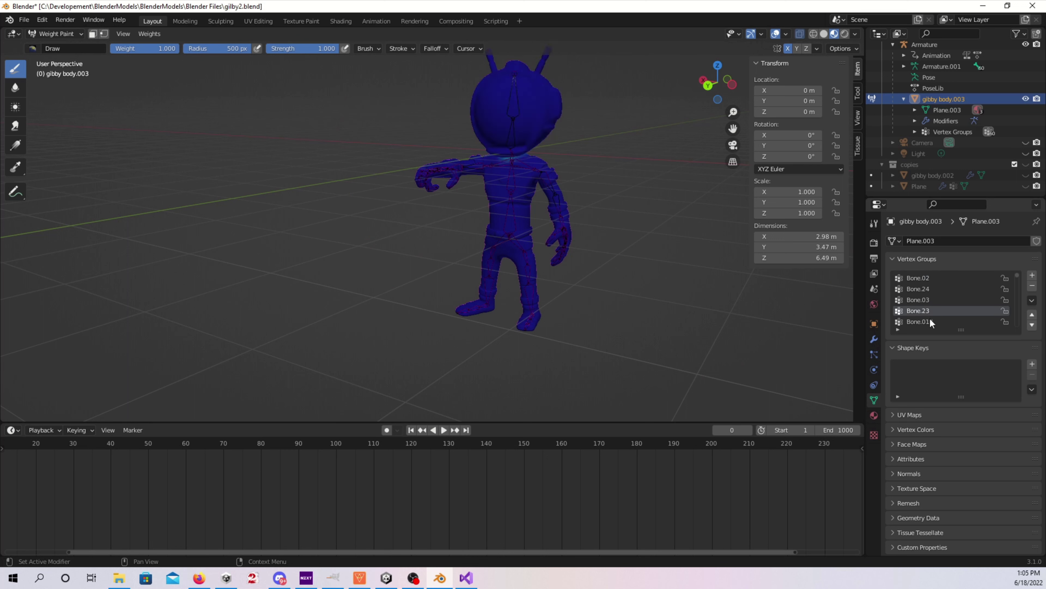
left_click(930, 321)
scroll(927, 316, "down", 1)
left_click(923, 317)
scroll(924, 317, "down", 1)
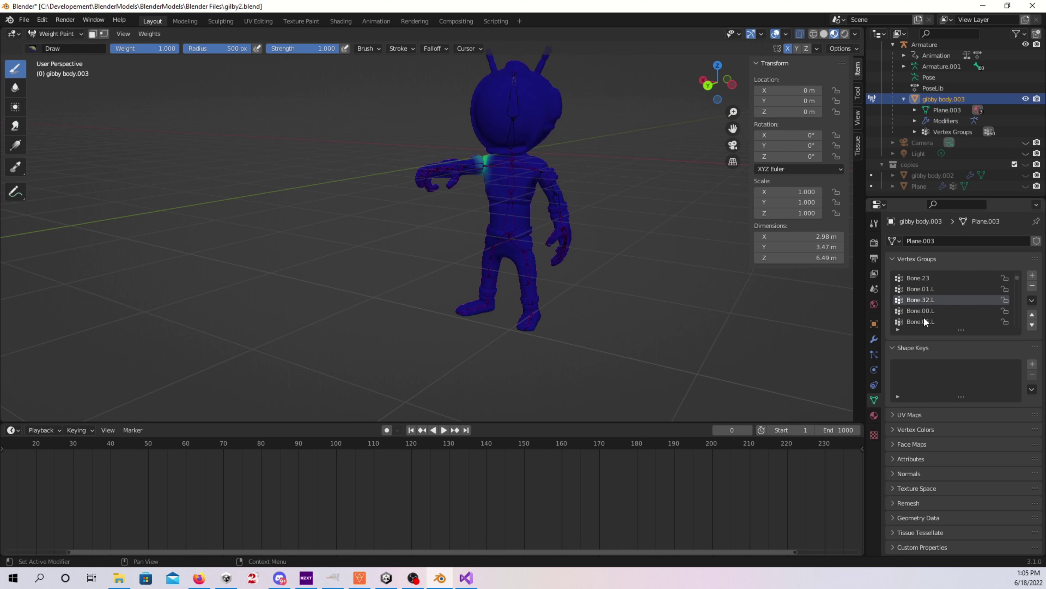
left_click(923, 318)
scroll(924, 317, "down", 1)
left_click(925, 318)
scroll(924, 319, "down", 1)
left_click(925, 318)
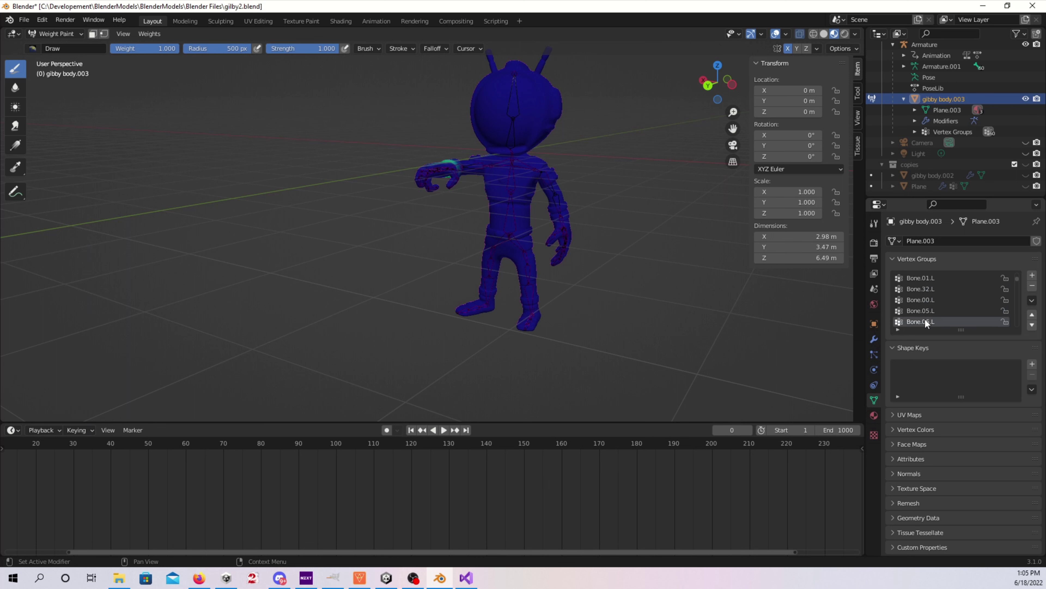
scroll(923, 314, "down", 5)
left_click(927, 289)
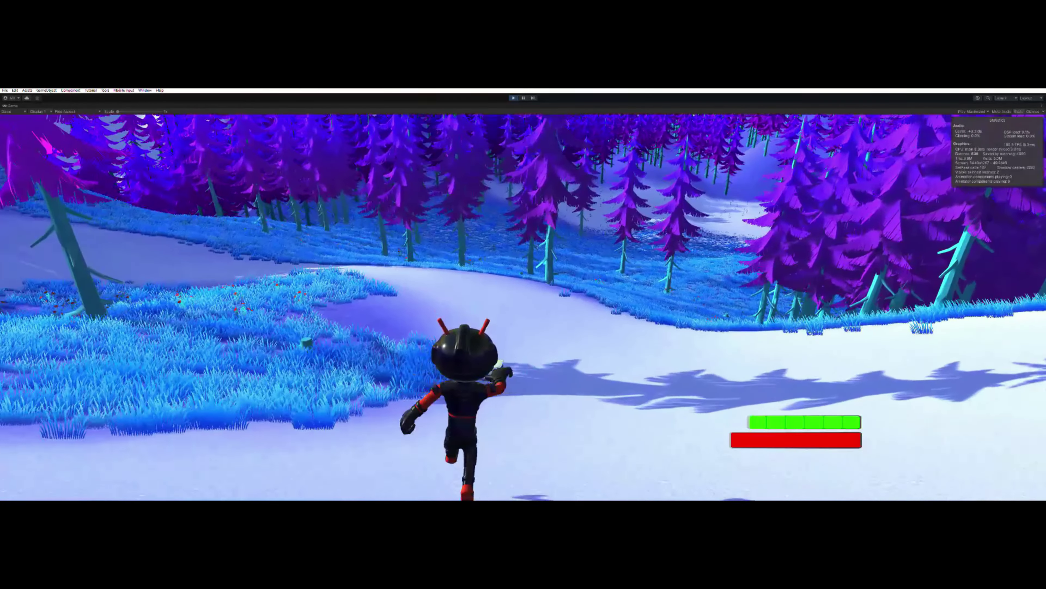
Step: Run the player character through the purple forest in play mode to view its movement animations from several directions
key("a")
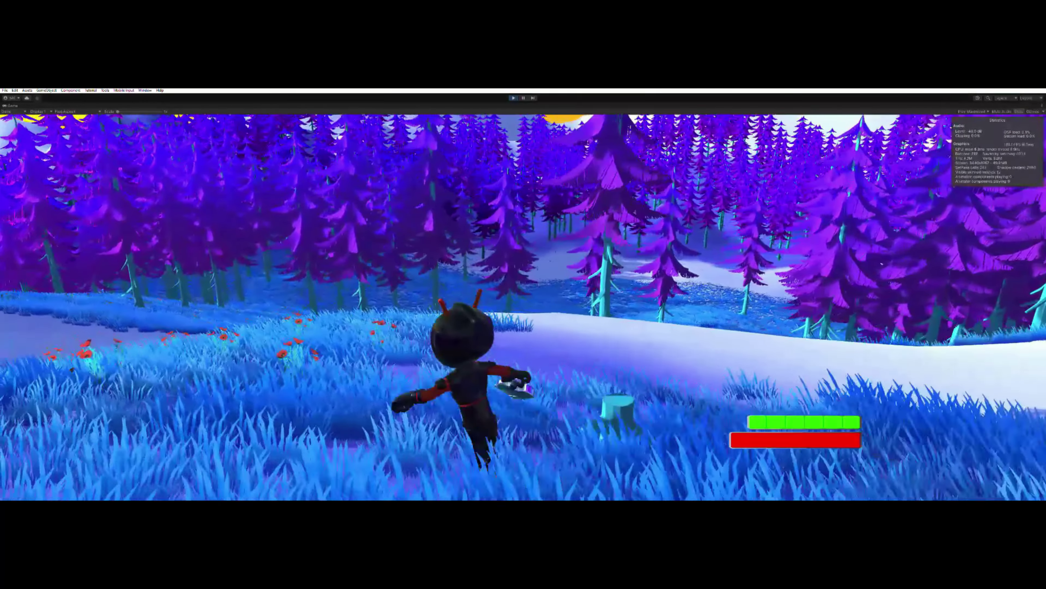
key("a")
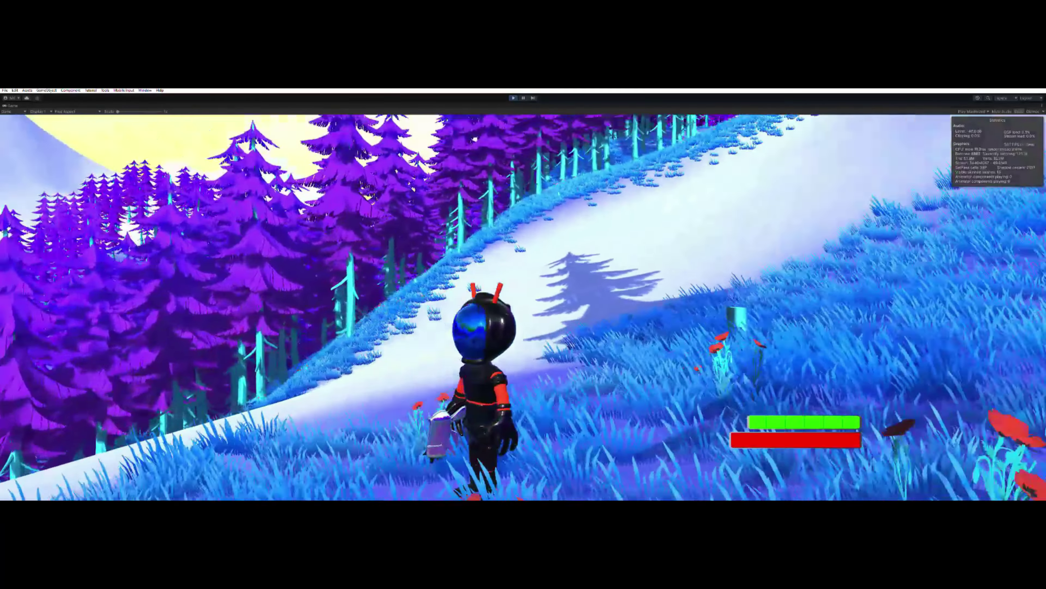
key("d")
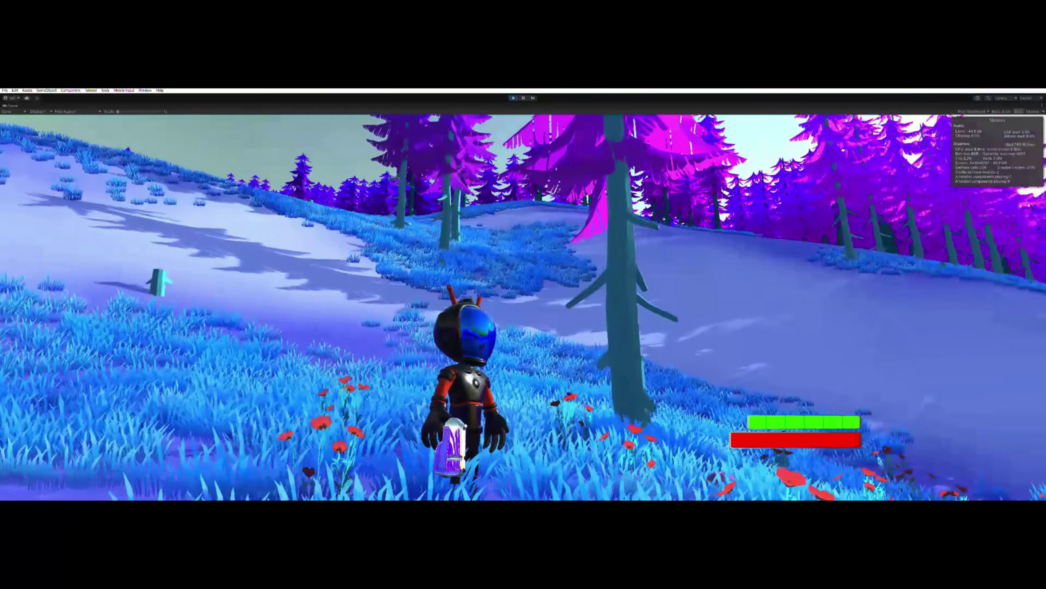
key("d")
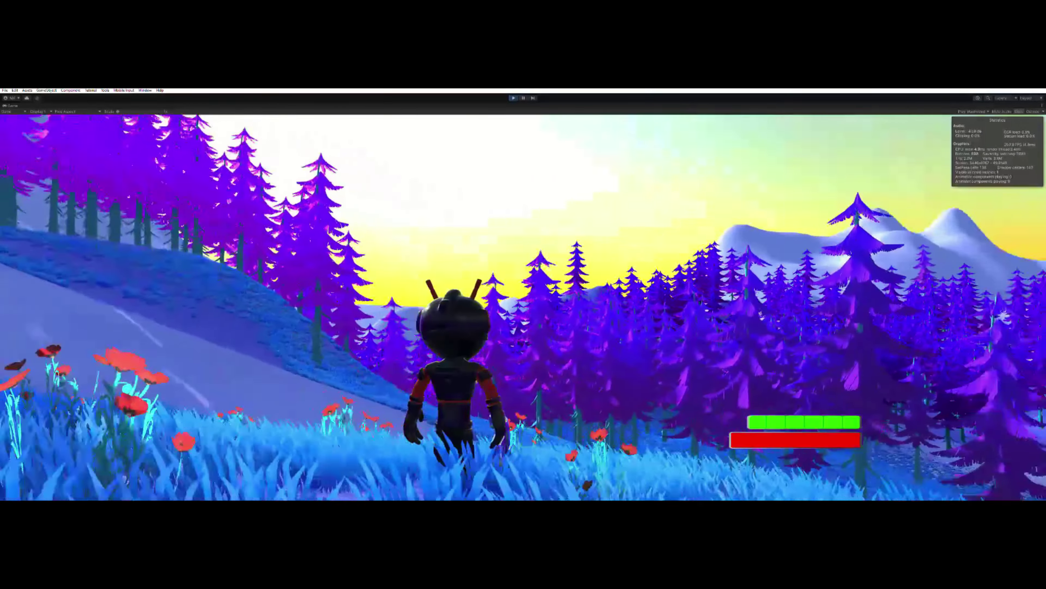
key("w")
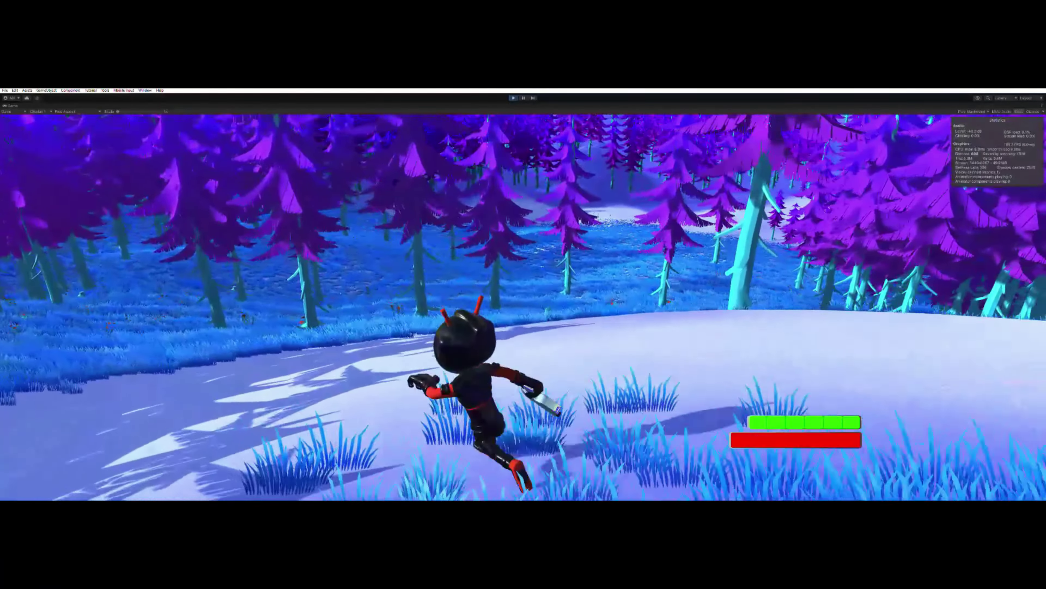
key("d")
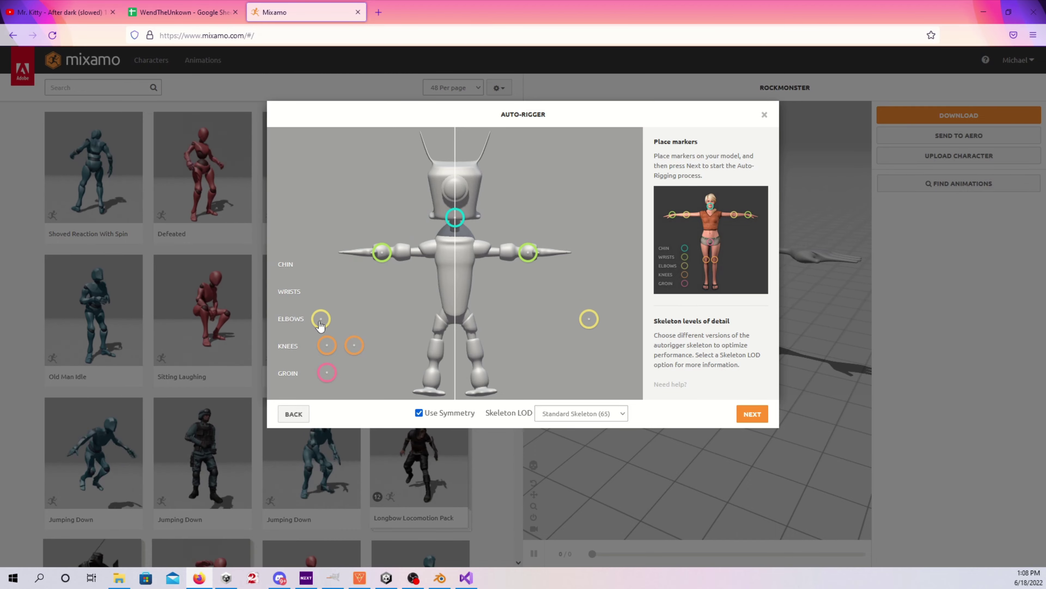
Step: Auto-rig the droid in Mixamo with symmetric markers and the Standard Skeleton (65), and apply the Reaction animation to it
left_click(753, 414)
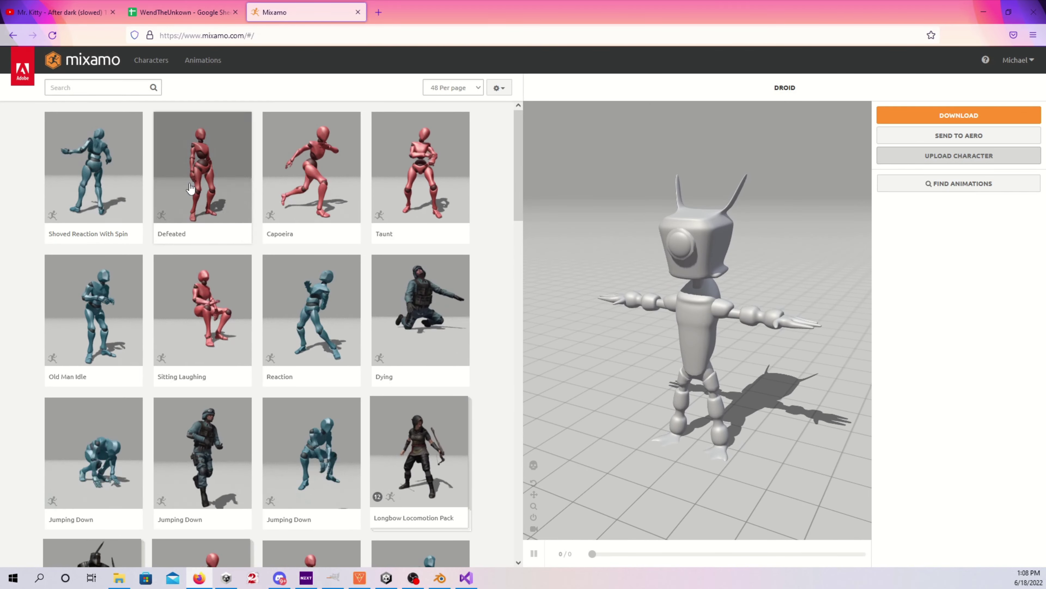
left_click(328, 309)
left_click(416, 454)
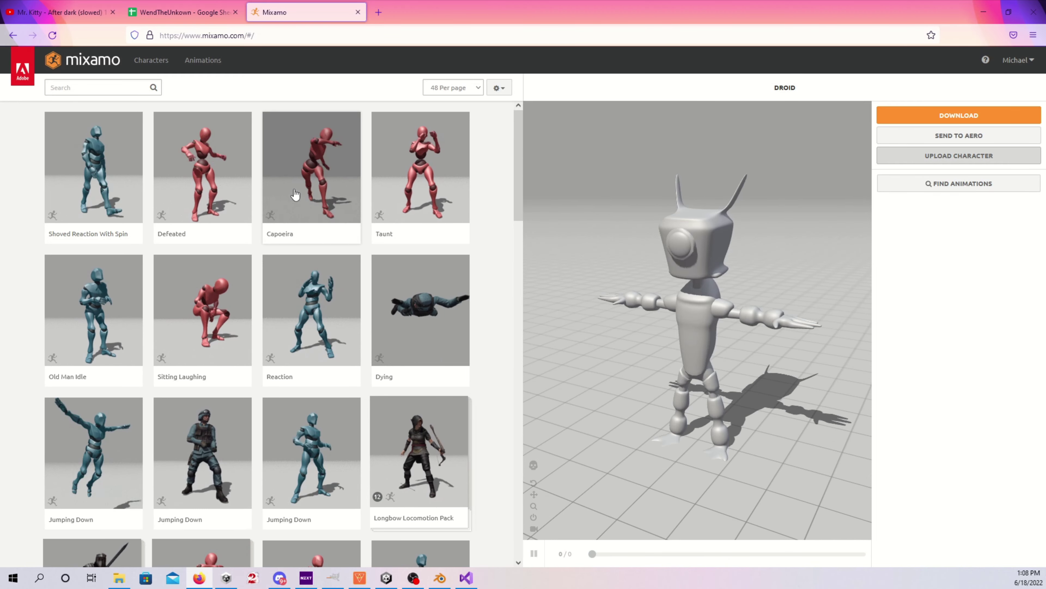
left_click(328, 309)
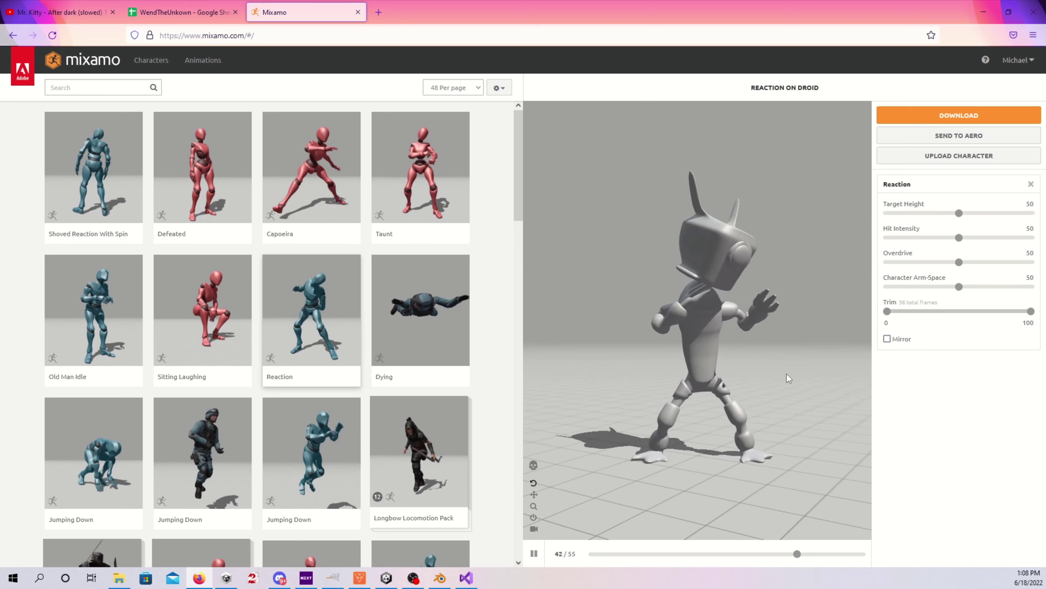
Step: Apply the Longbow Locomotion Pack to the droid and pause its preview
left_click(418, 451)
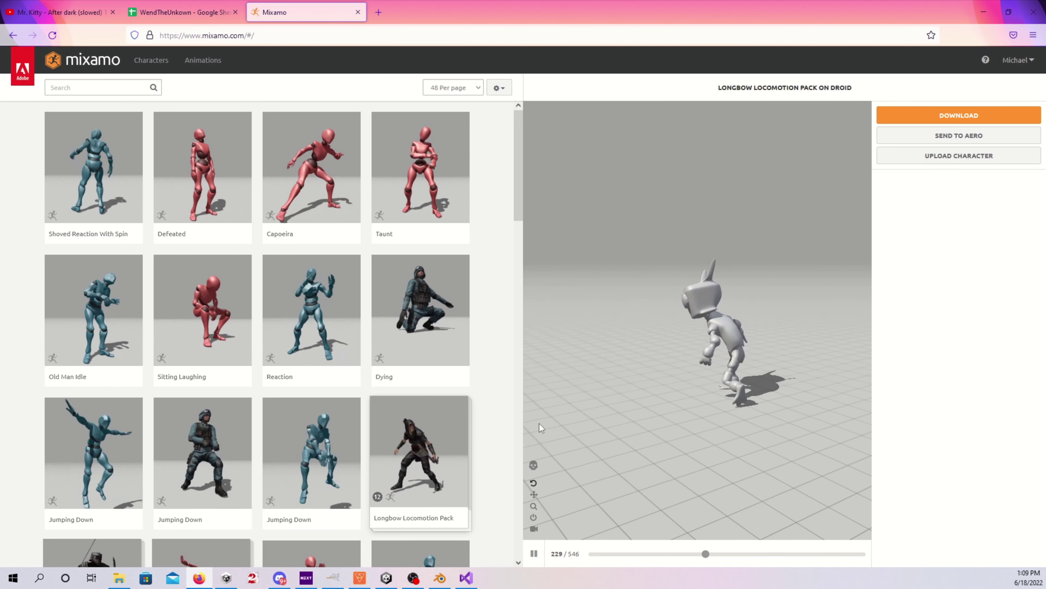
left_click(534, 554)
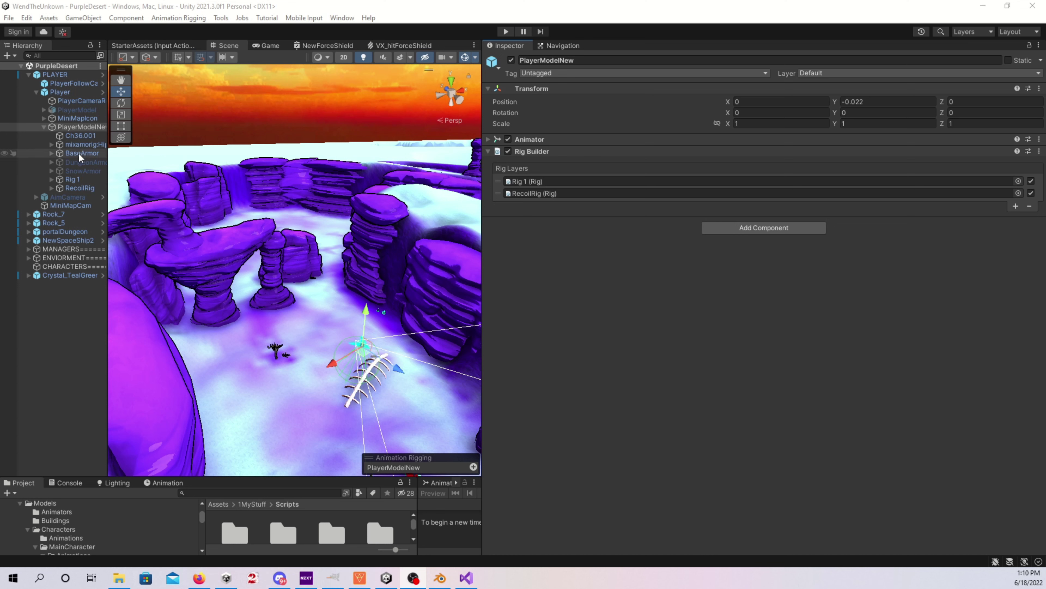
Step: Switch to Unity and examine PlayerModelNew's Rig 1 and RecoilRig hierarchies, including the BodyAim, HeadAim and left-hand constraints
left_click(76, 179)
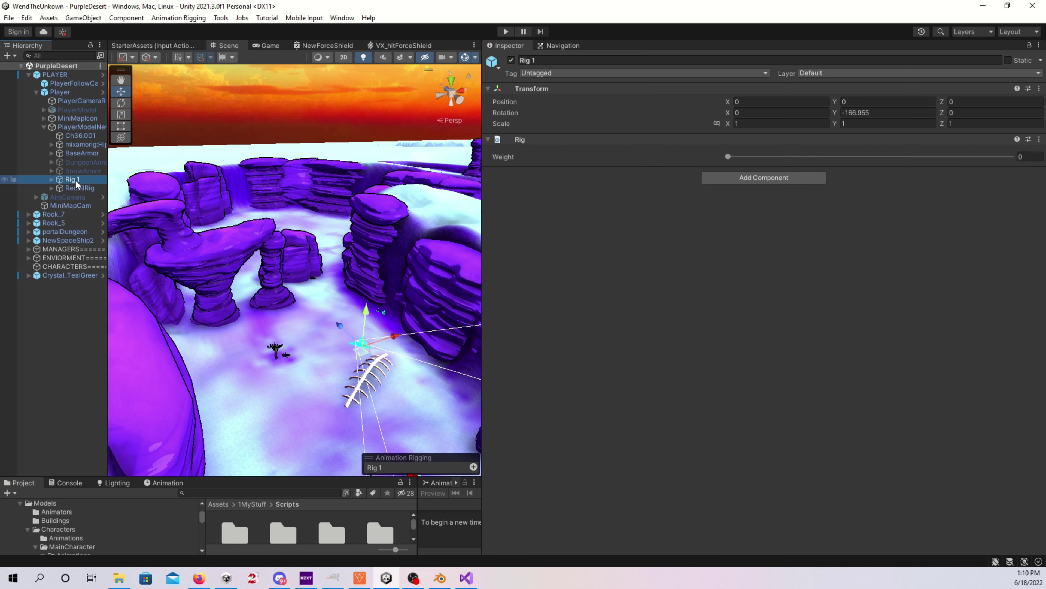
left_click(51, 179)
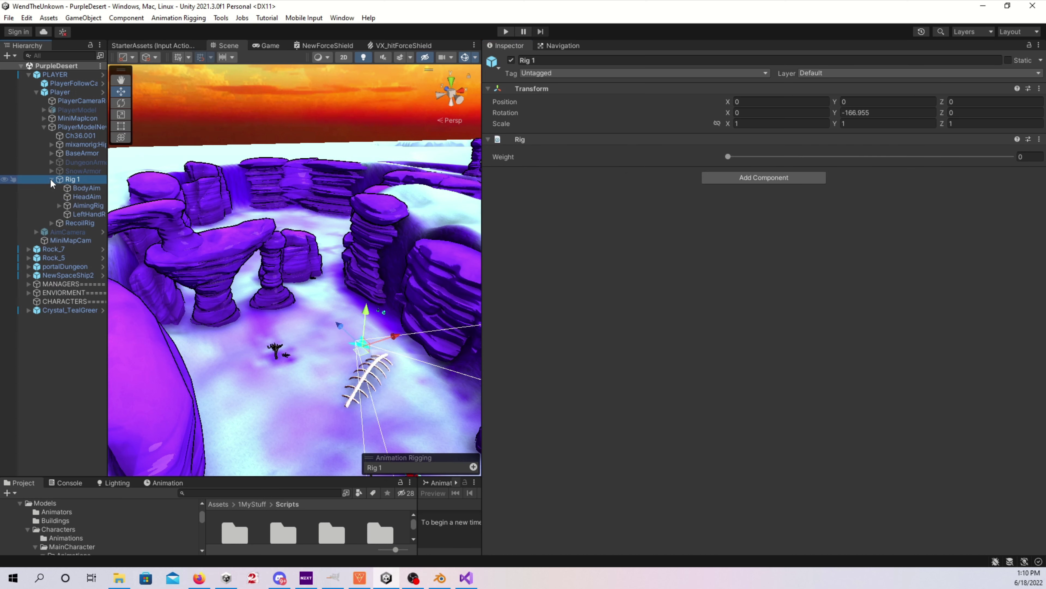
left_click(51, 222)
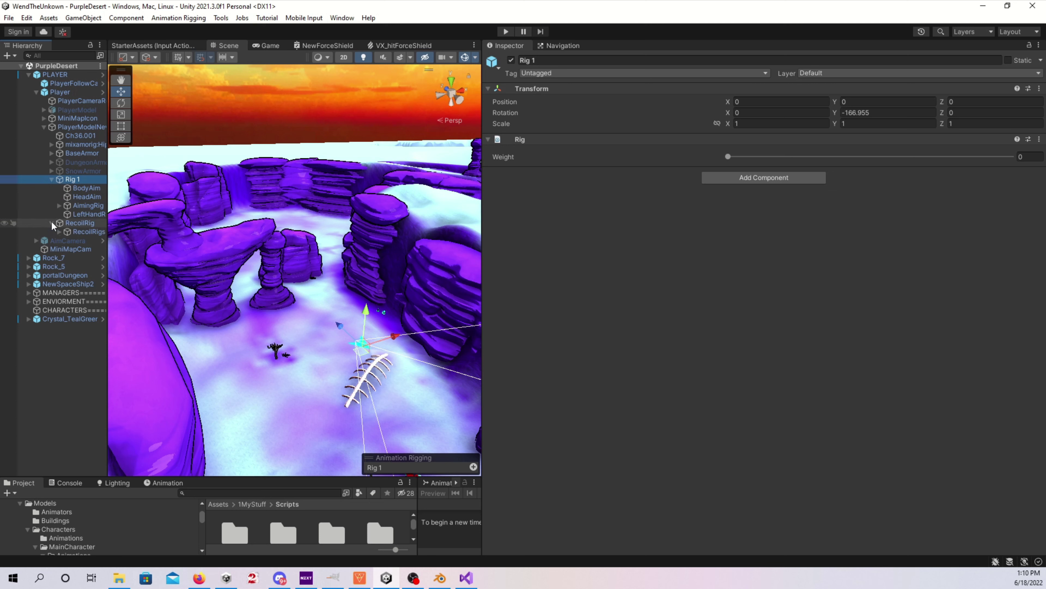
left_click(89, 189)
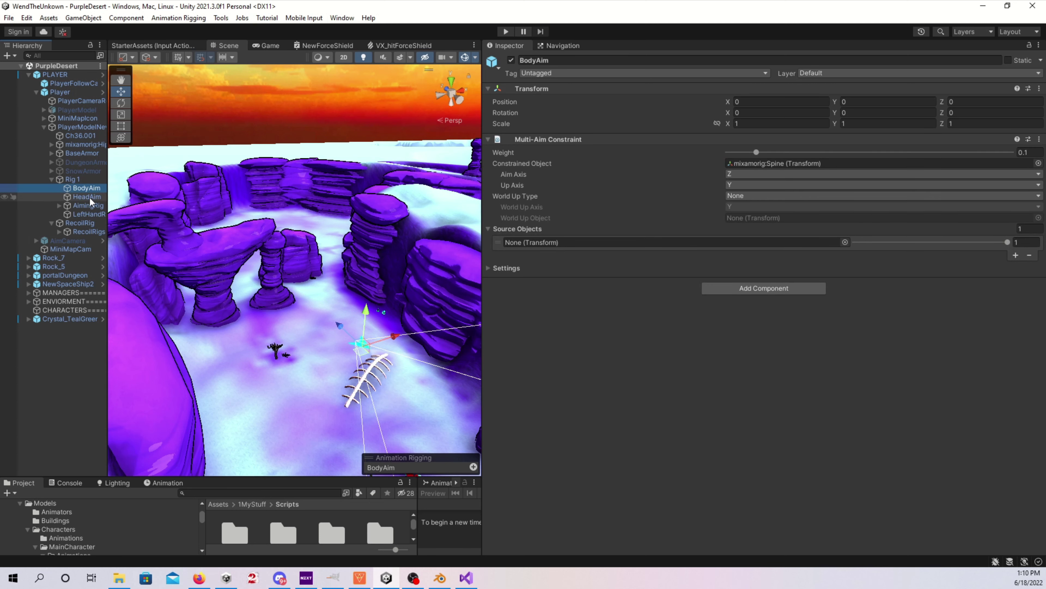
left_click(90, 199)
left_click(87, 215)
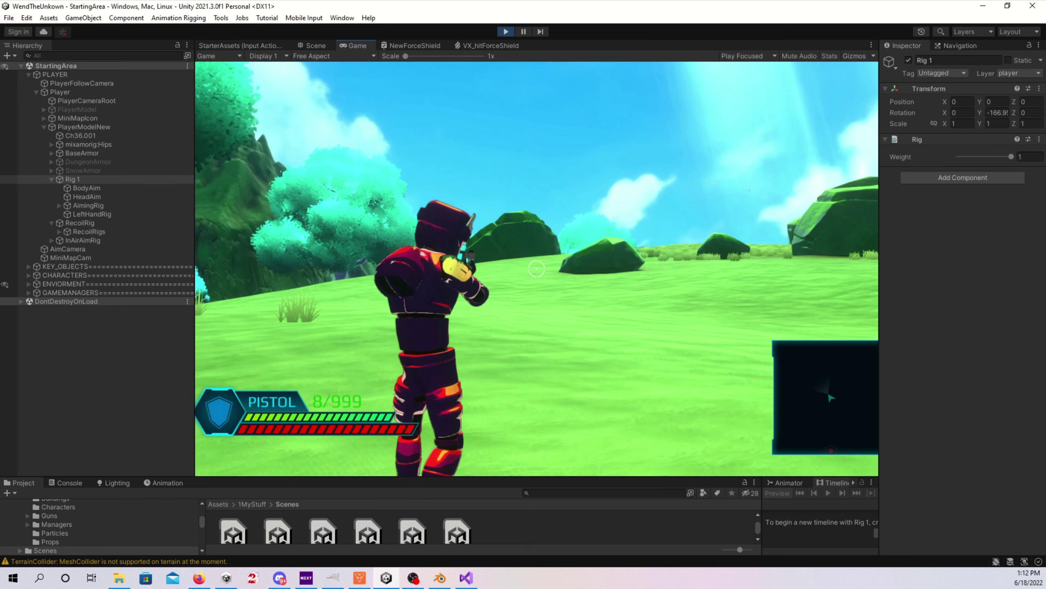
Step: Playtest the StartingArea scene by firing the player's weapon while aiming
key("3")
left_click(536, 268)
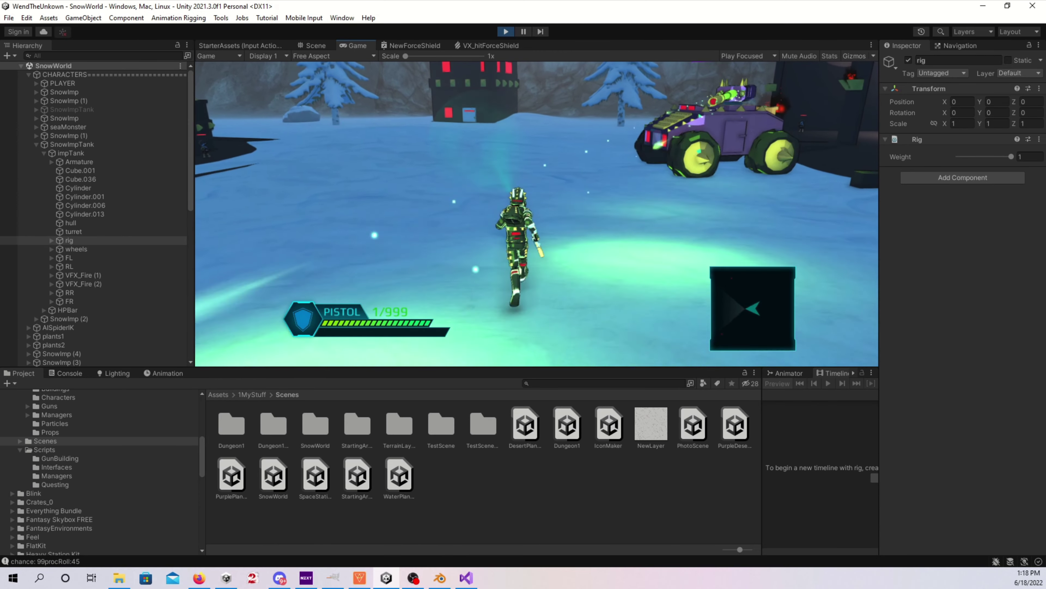
Step: Playtest the SnowWorld scene by jumping and running the player around near the SnowImpTank
key("space")
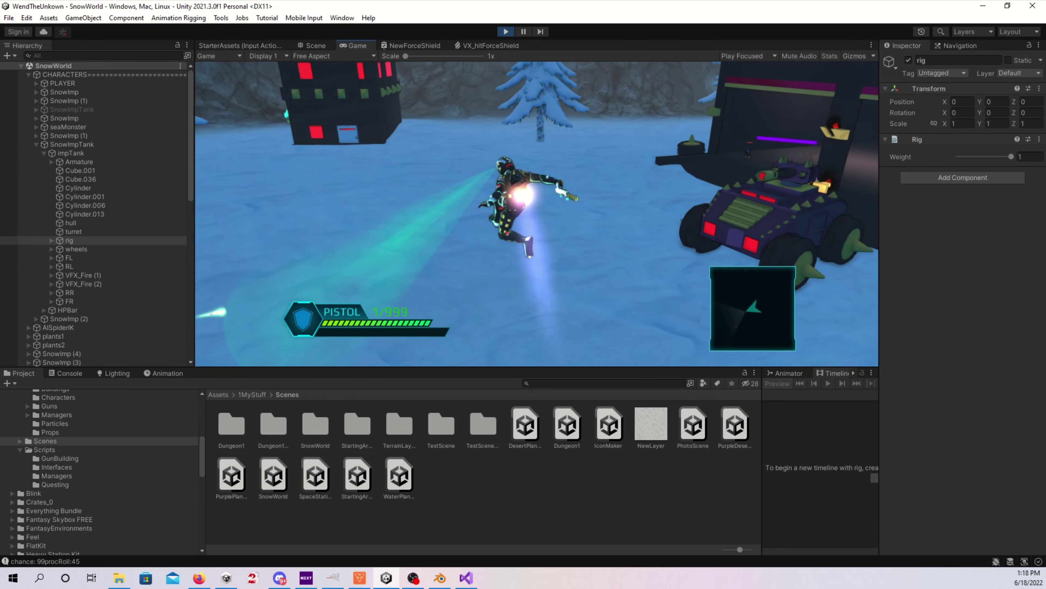
key("a")
key("w")
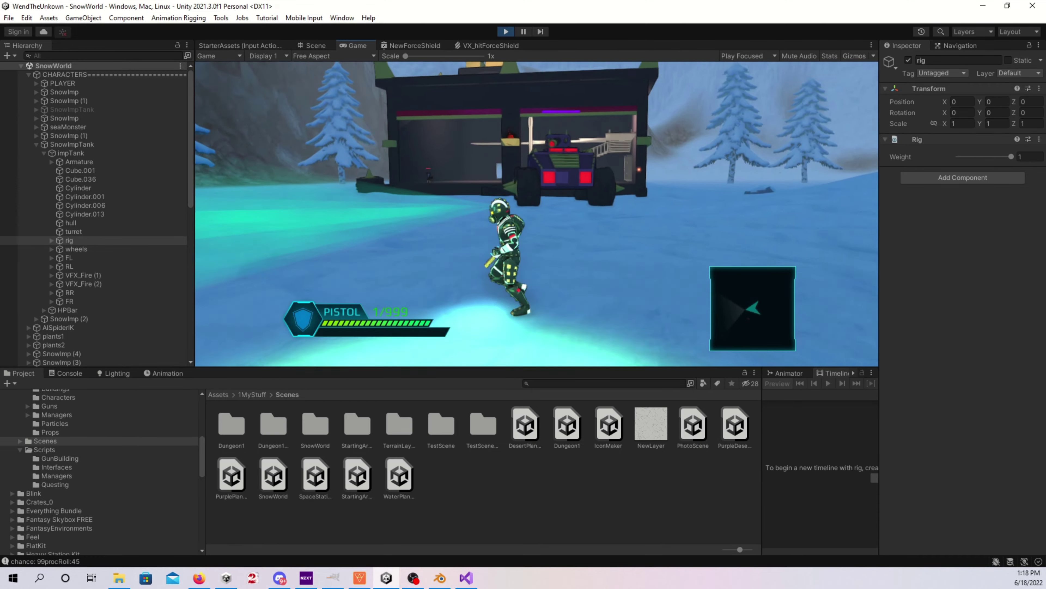
Step: Run the player around the rigged tank outside the base in SnowWorld to observe it from several sides
key("w")
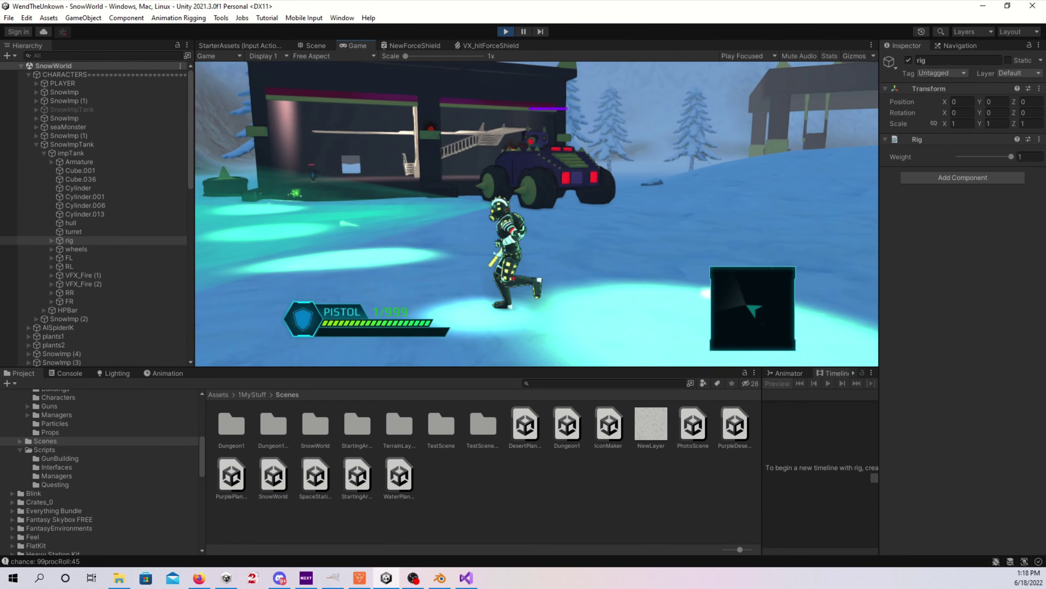
key("a")
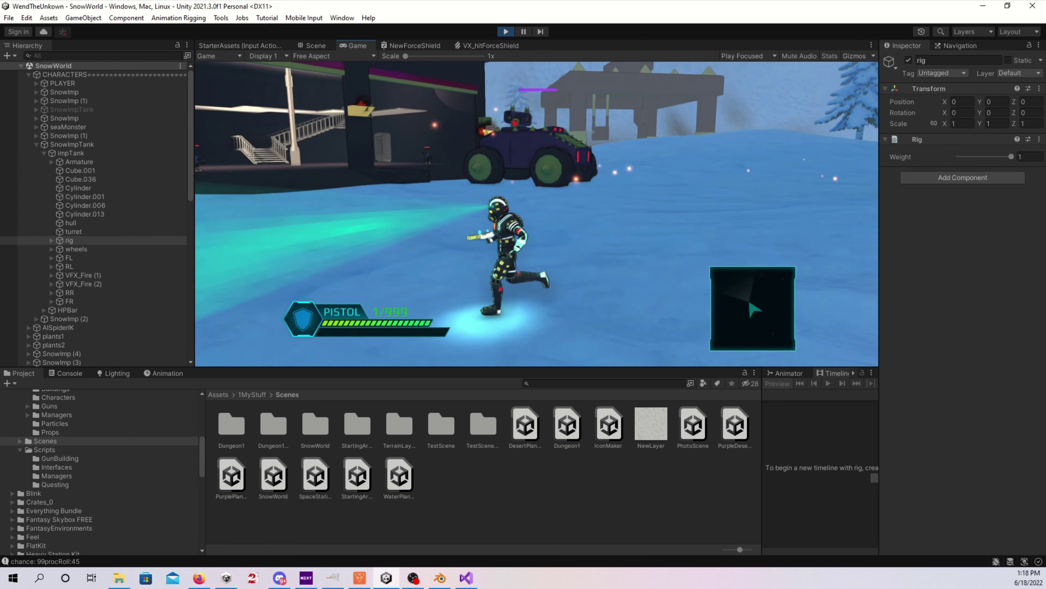
key("w")
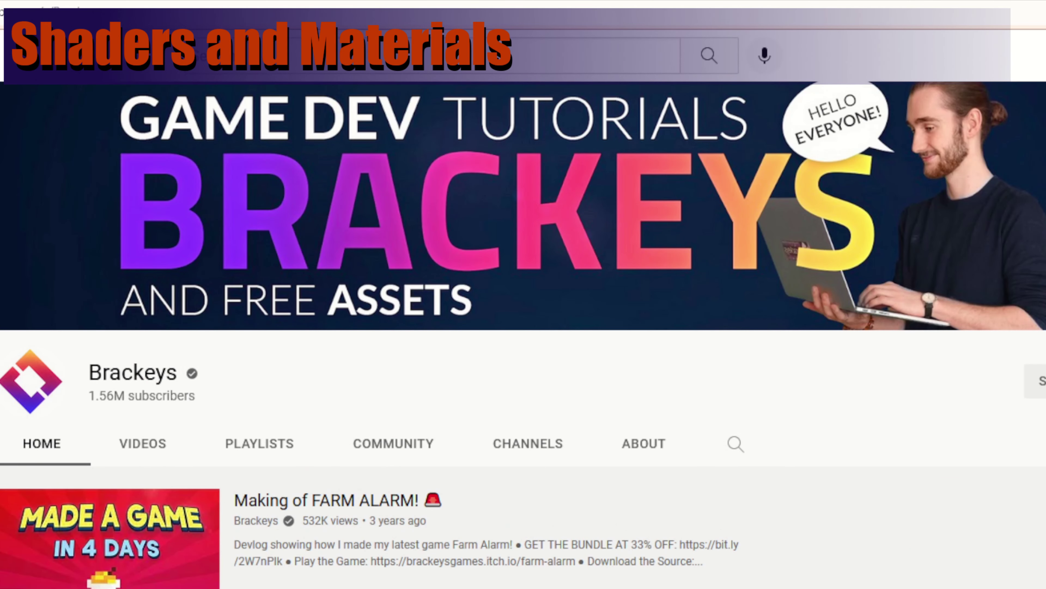
Step: Browse the Brackeys YouTube channel, and return to the SnowWorld playtest to view the glowing crystals while aiming
scroll(593, 482, "down", 4)
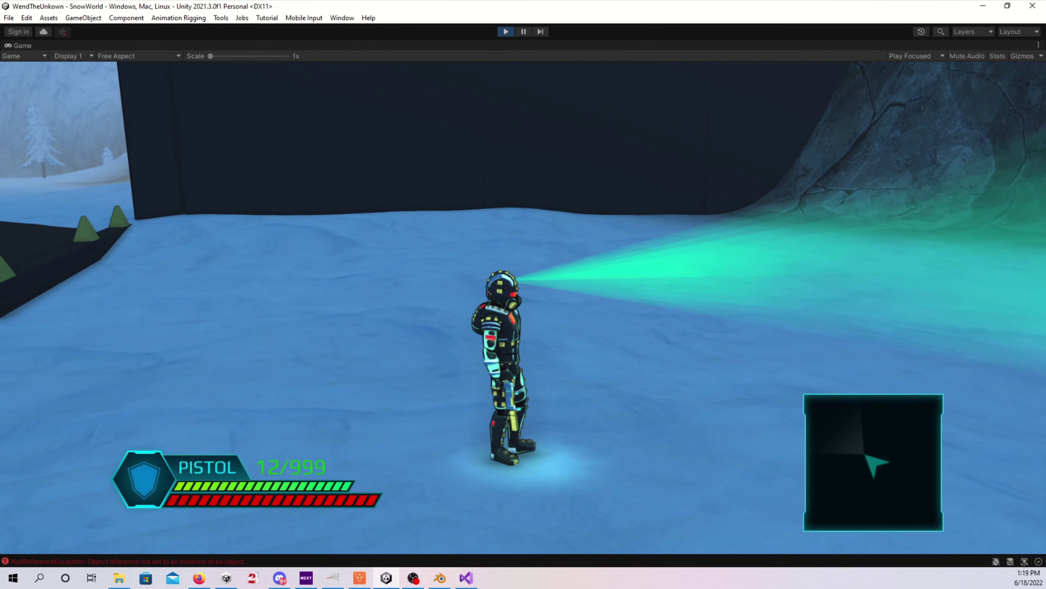
key("w")
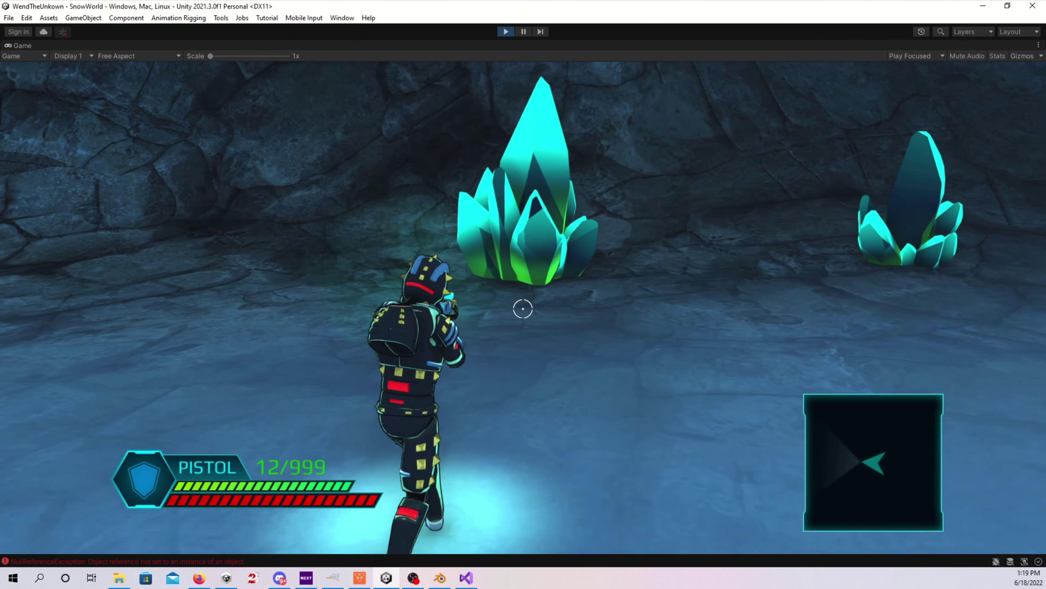
key("a")
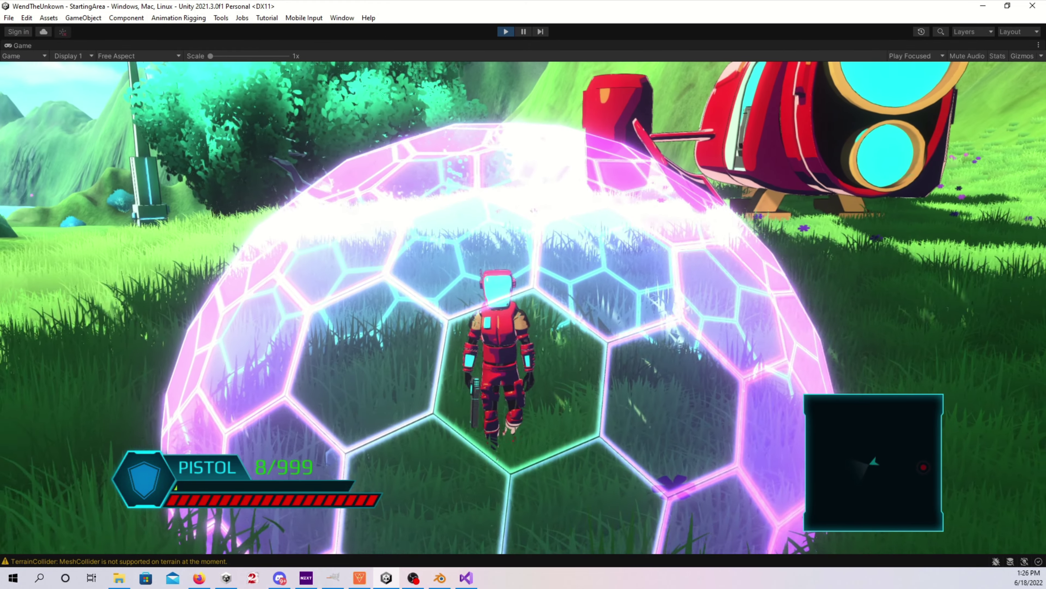
Step: Playtest StartingArea by moving the player outside the hexagonal force shield and firing the pistol at it while aiming
key("s")
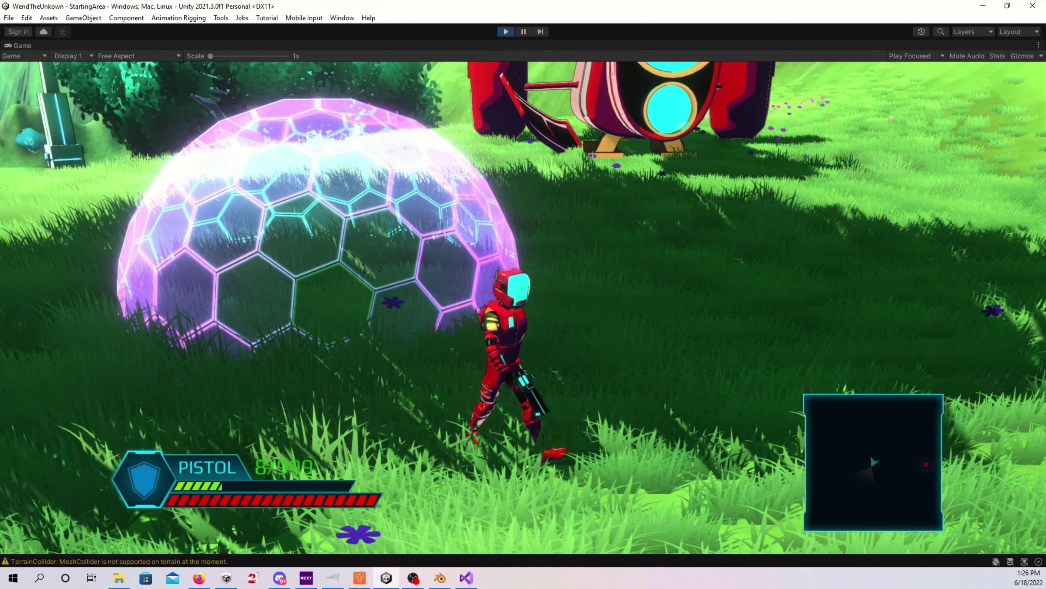
right_click(522, 309)
left_click(523, 309)
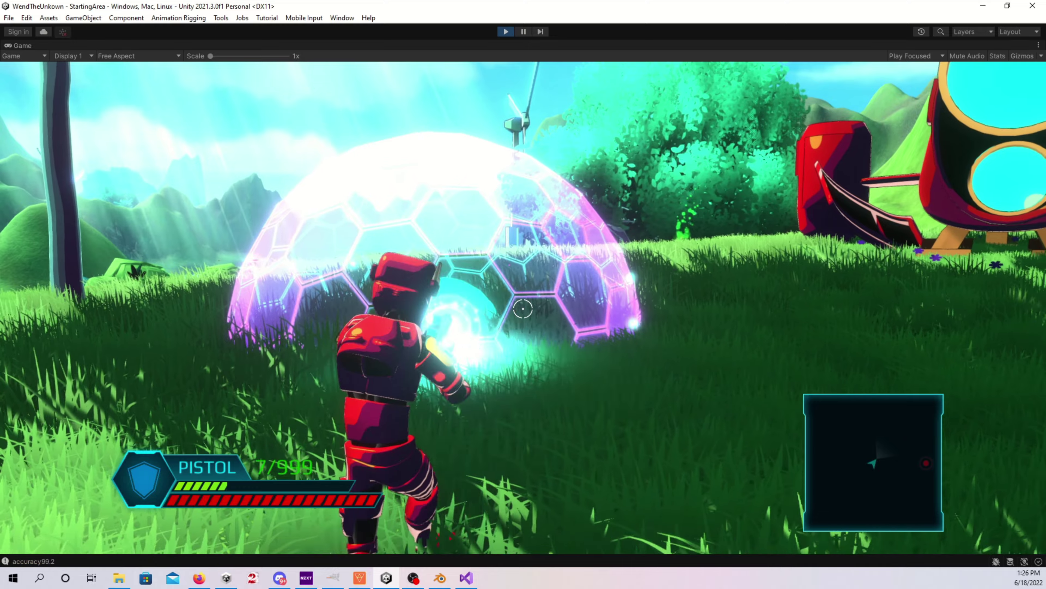
key("2")
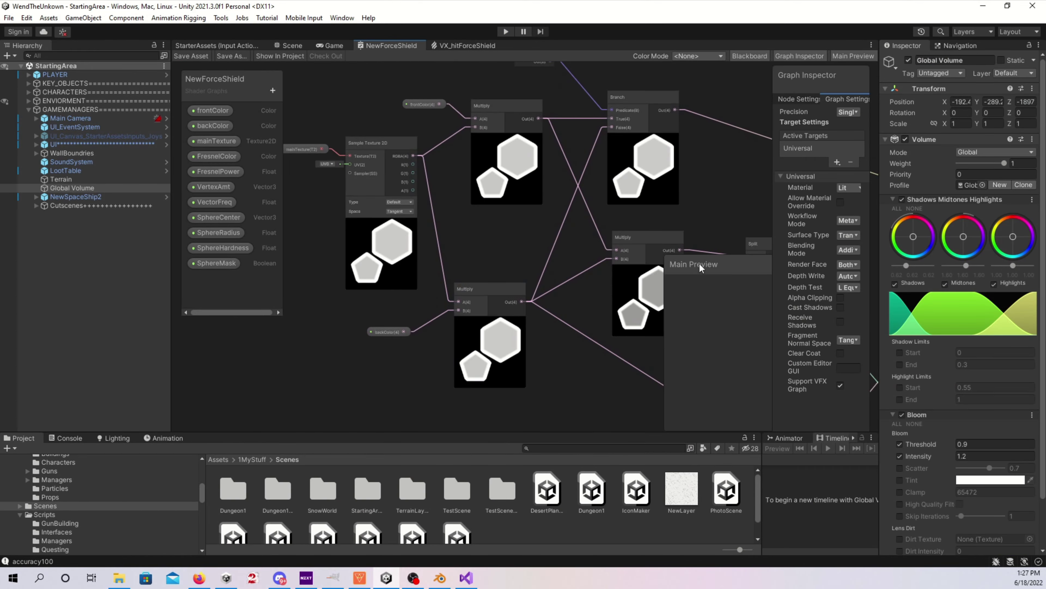
Step: Examine the node networks of the NewForceShield and lightning shader graphs, moving the Main Preview aside
left_click_drag(699, 267, 738, 277)
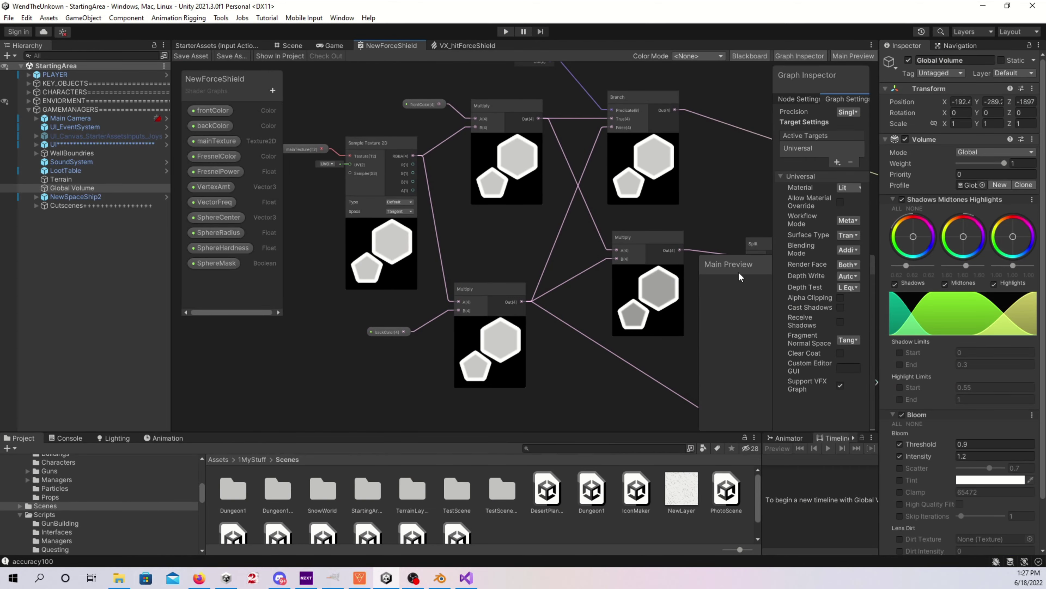
scroll(606, 275, "down", 2)
middle_click_drag(510, 268, 160, 235)
middle_click_drag(425, 276, 530, 112)
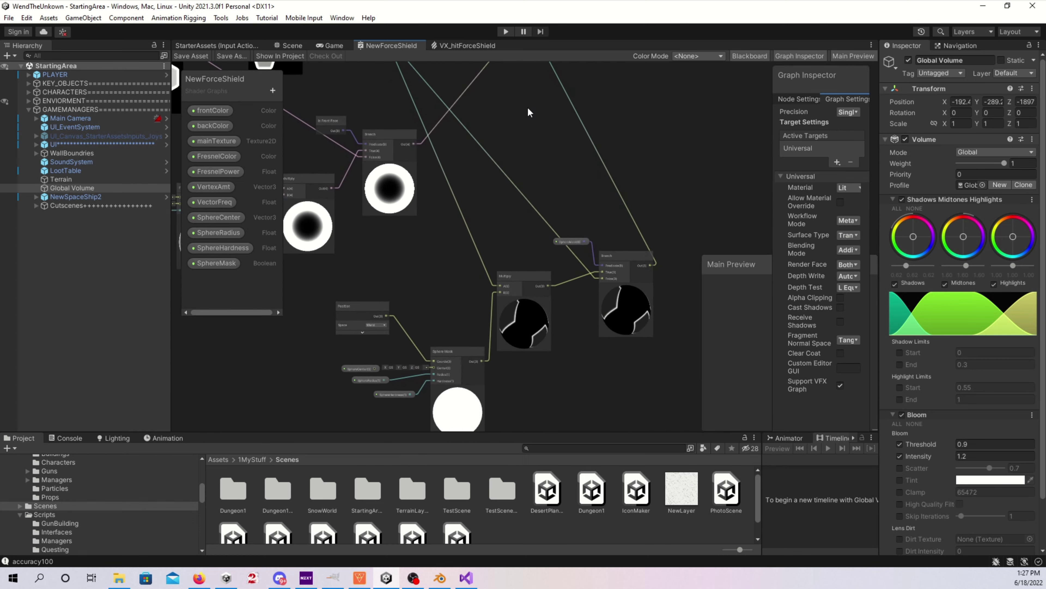
right_click(731, 329)
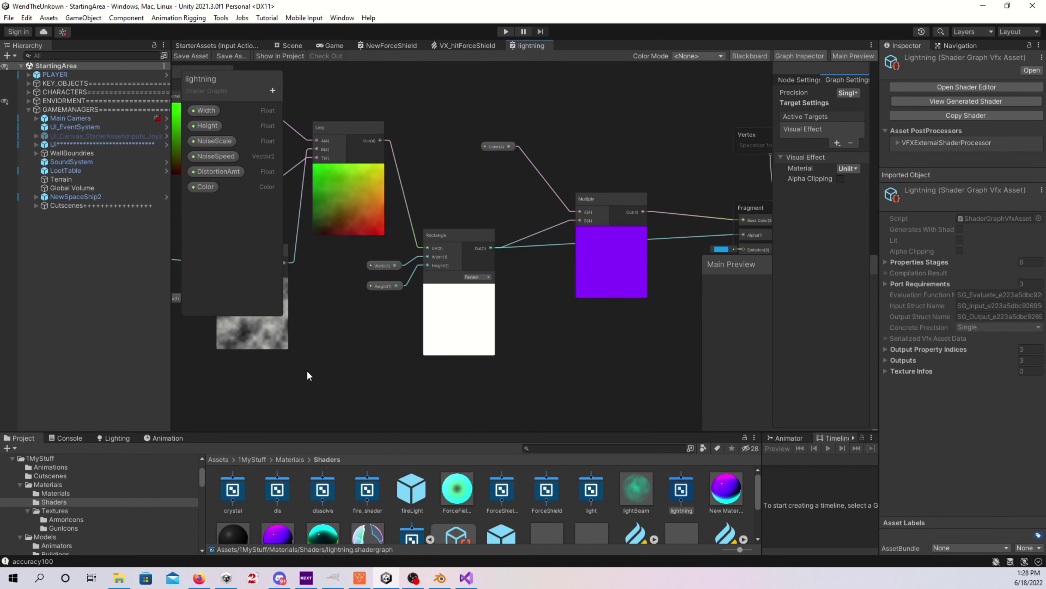
middle_click_drag(308, 375, 111, 377)
left_click_drag(738, 259, 749, 257)
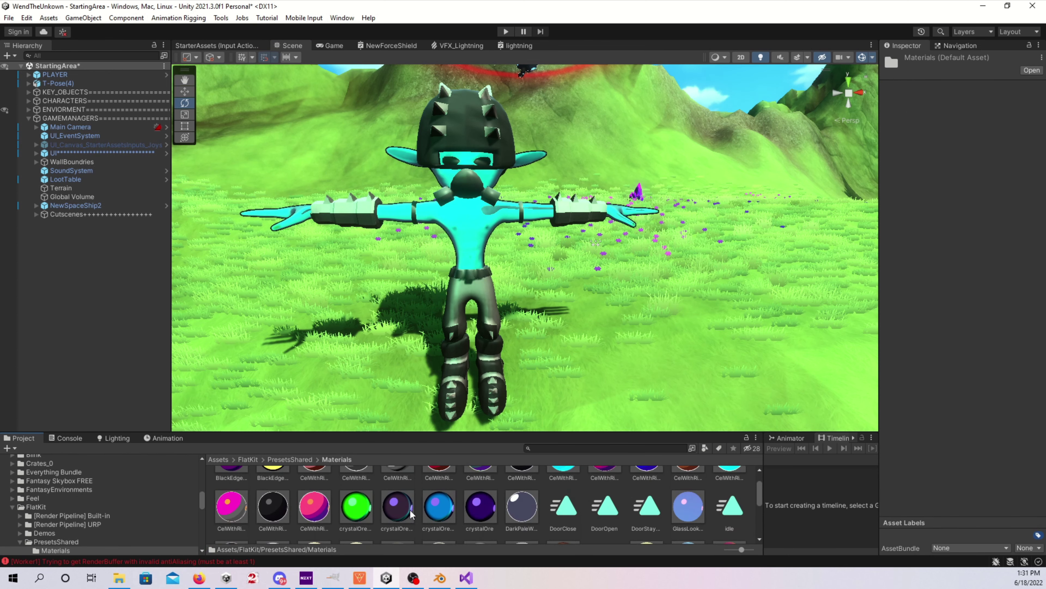
Step: Apply FlatKit materials to the T-posed imp for a black helmet, gold spikes, red eyes and white arm guards
scroll(411, 514, "down", 1)
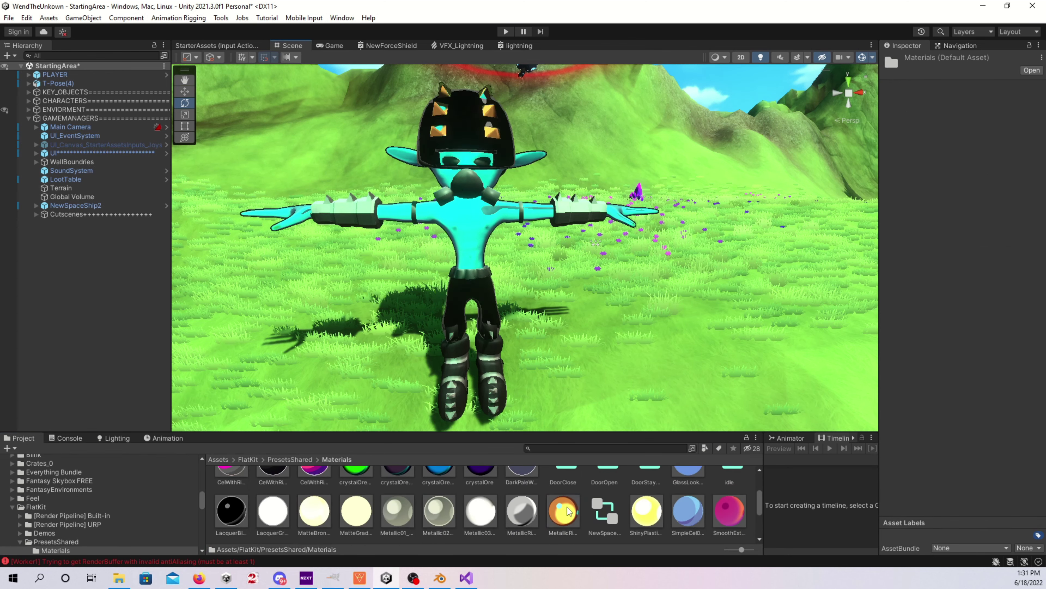
scroll(524, 533, "up", 2)
left_click_drag(563, 482, 448, 162)
Step: Browse the project's own Materials folder, and return to the 1MyStuff folder
left_click(218, 459)
left_click(47, 493)
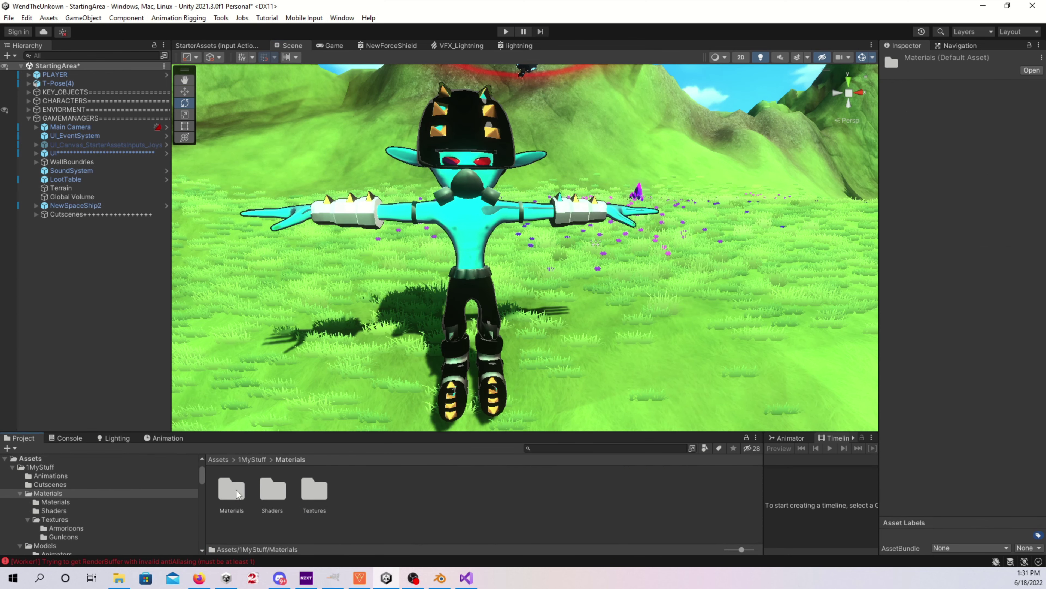
left_click(55, 502)
left_click(480, 490)
left_click(251, 459)
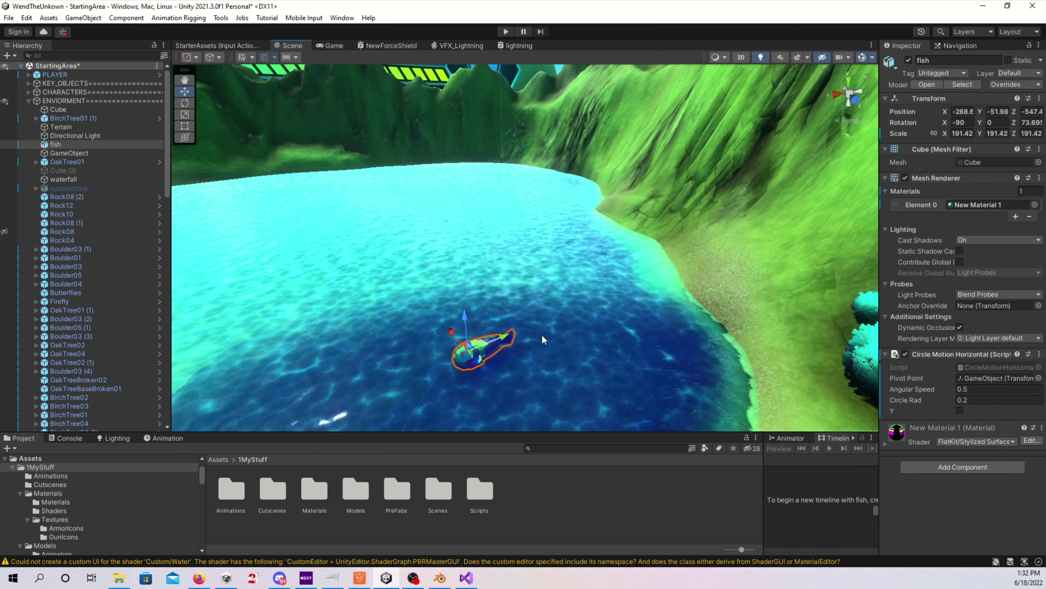
Step: Raise the fish above the water surface to a Y position of about -21.43 and view it from the side
left_click_drag(467, 316, 505, 155)
scroll(505, 154, "up", 5)
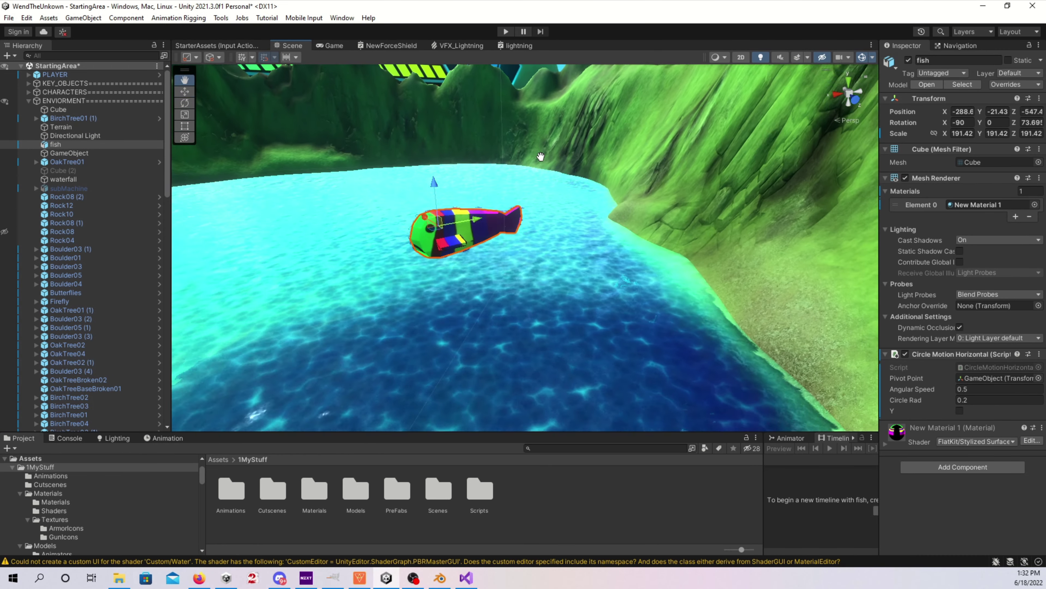
middle_click_drag(520, 122, 543, 159)
right_click_drag(600, 243, 585, 244)
left_click_drag(585, 244, 563, 237, "alt")
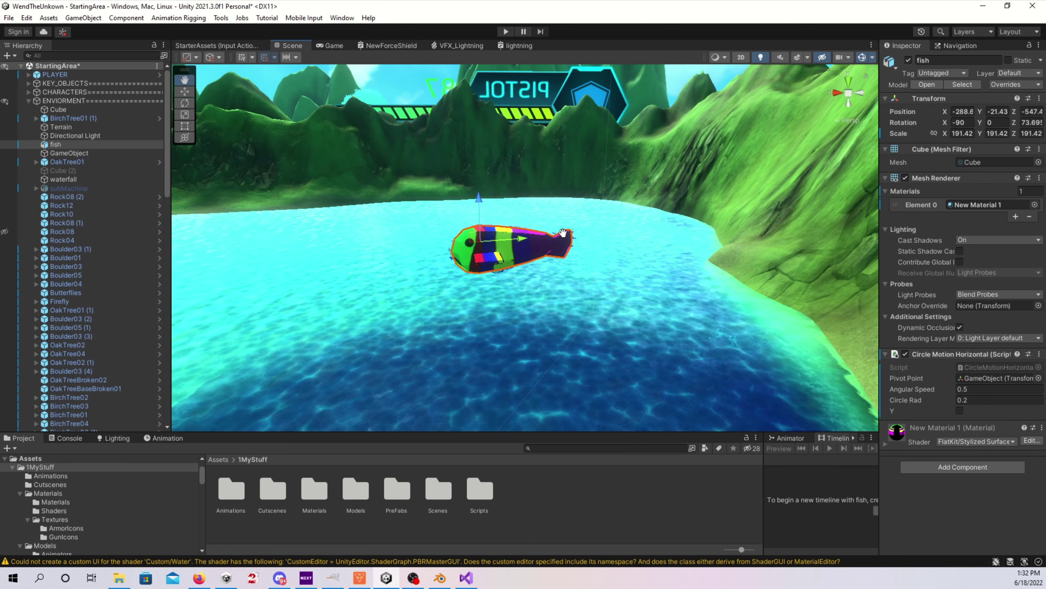
scroll(586, 265, "up", 3)
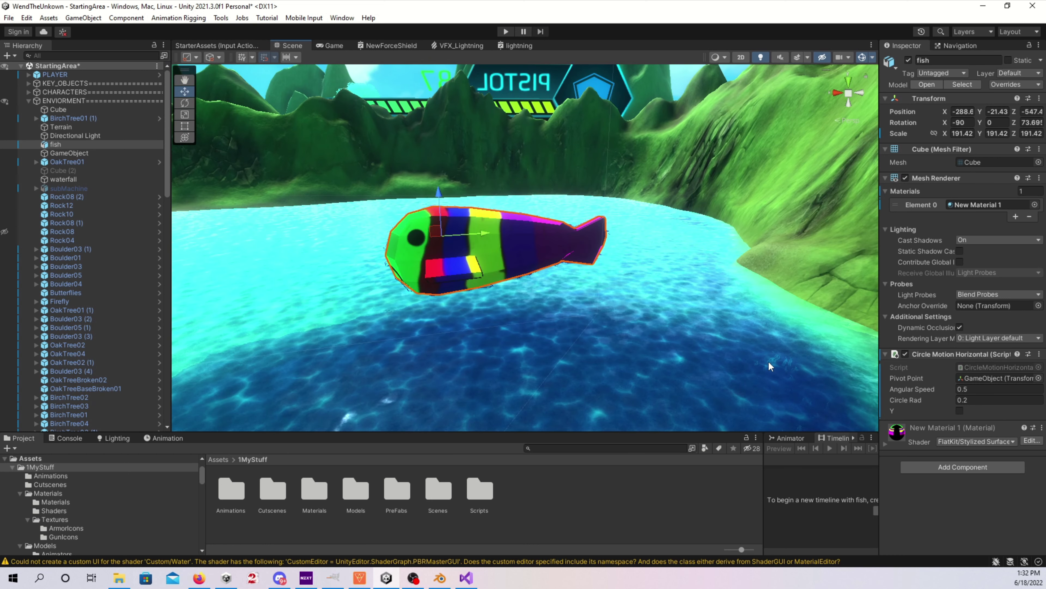
Step: Locate and select the fish's New Material 1 in the project, and rotate its preview sphere to inspect the texture
right_click(921, 428)
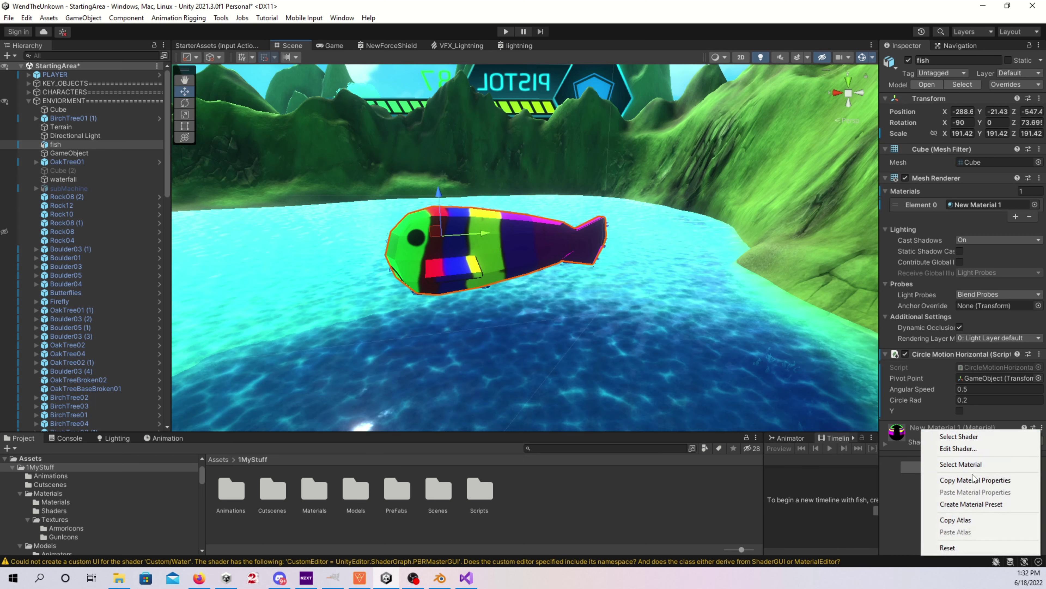
left_click(967, 464)
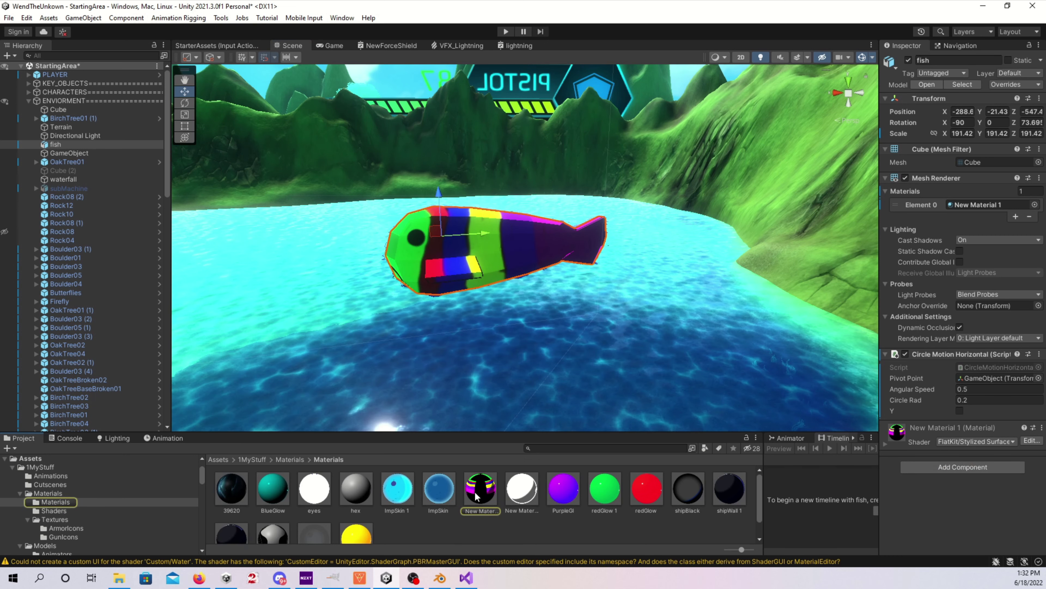
left_click(474, 499)
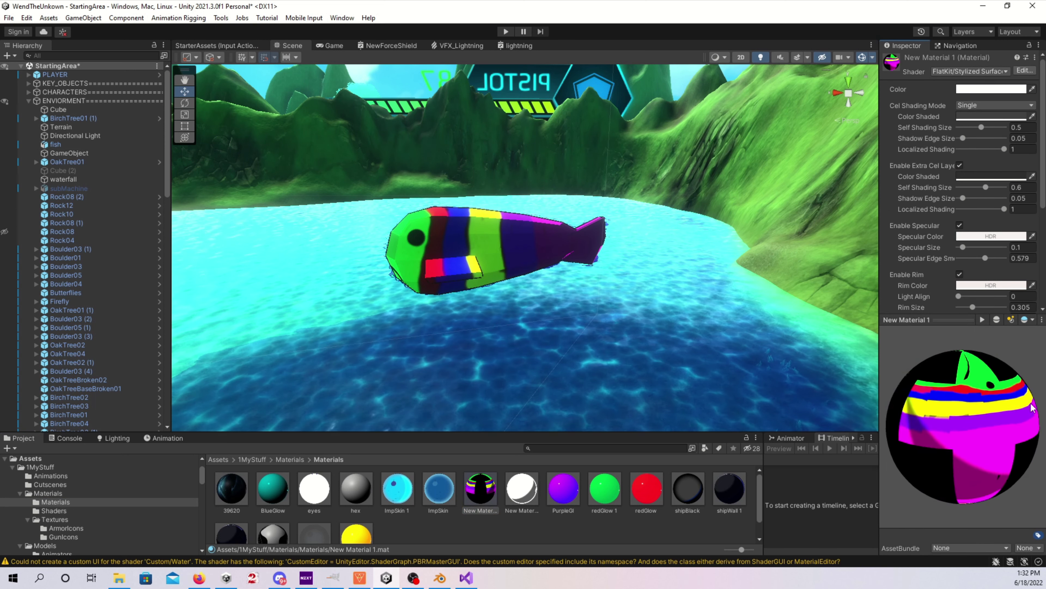
left_click_drag(69, 433, 990, 418)
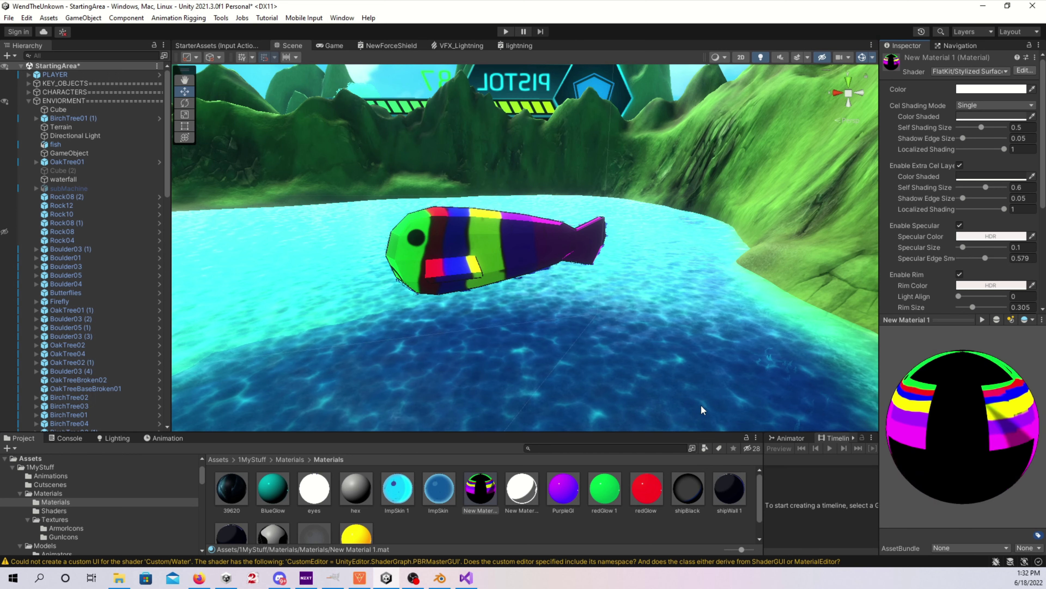
left_click_drag(932, 412, 985, 413)
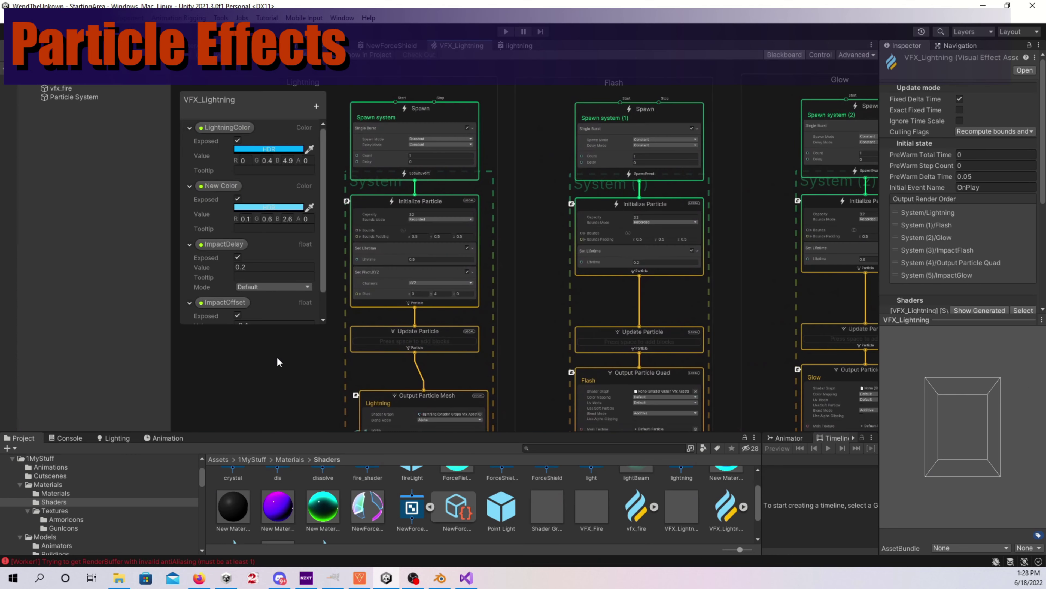
Step: Examine the VFX_Lightning graph's particle systems from Lightning and Flash through to GrndParticles and ImpactGlow
middle_click_drag(276, 357, 440, 315)
middle_click_drag(641, 331, 0, 361)
middle_click_drag(586, 257, 148, 260)
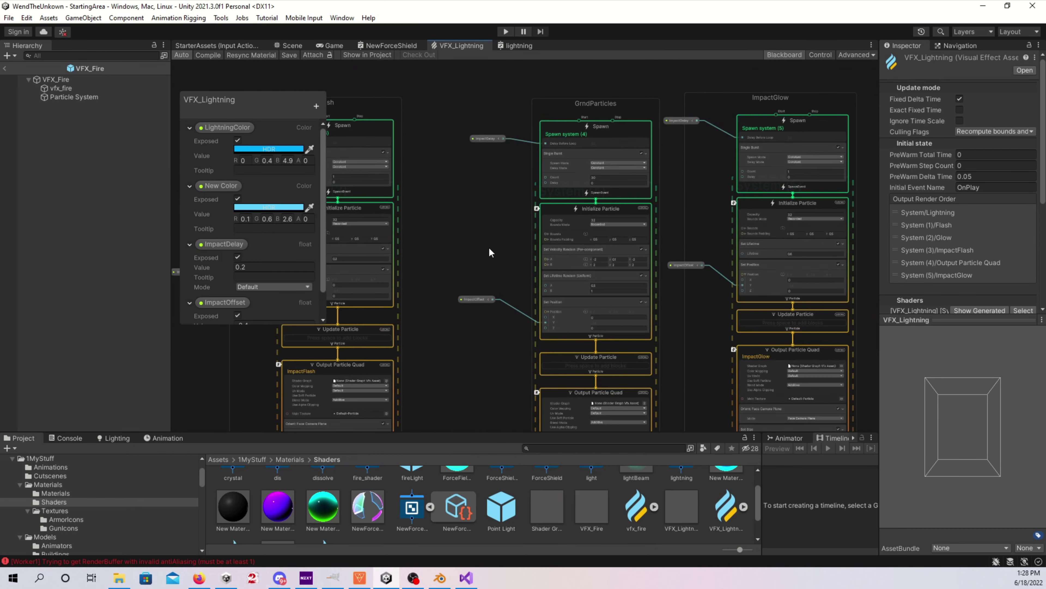
middle_click_drag(491, 250, 225, 256)
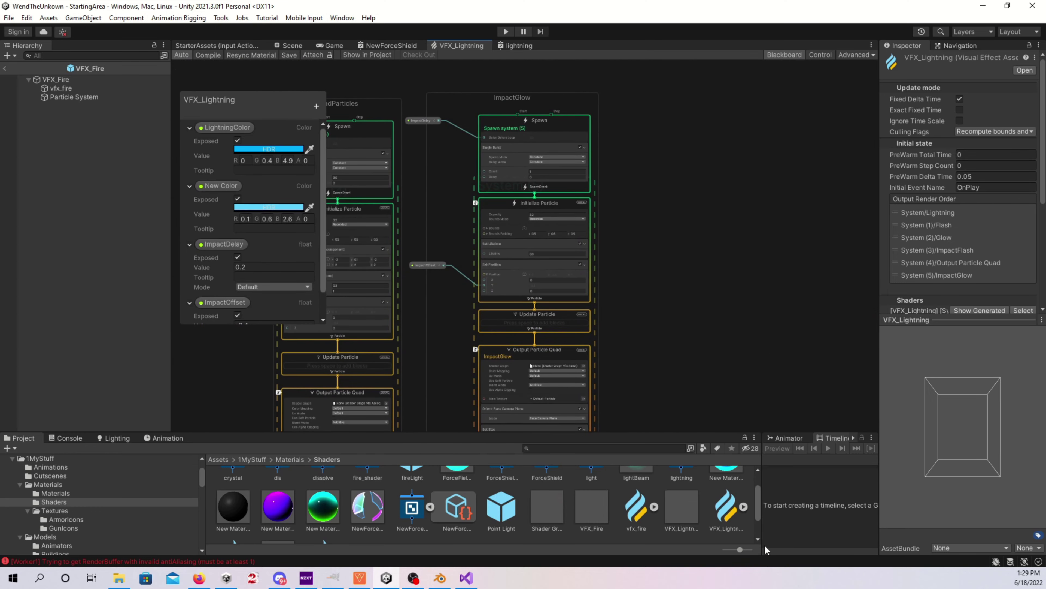
Step: Look through the effect and shader assets in the Shaders folder and select the green force field material
left_click_drag(759, 514, 761, 526)
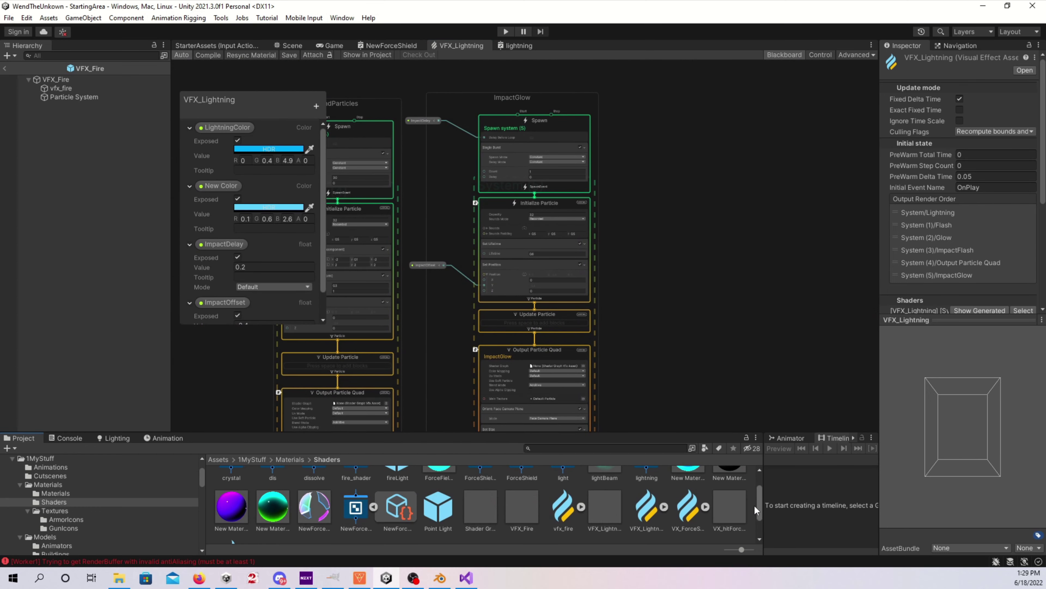
scroll(755, 507, "down", 2)
left_click_drag(763, 527, 763, 491)
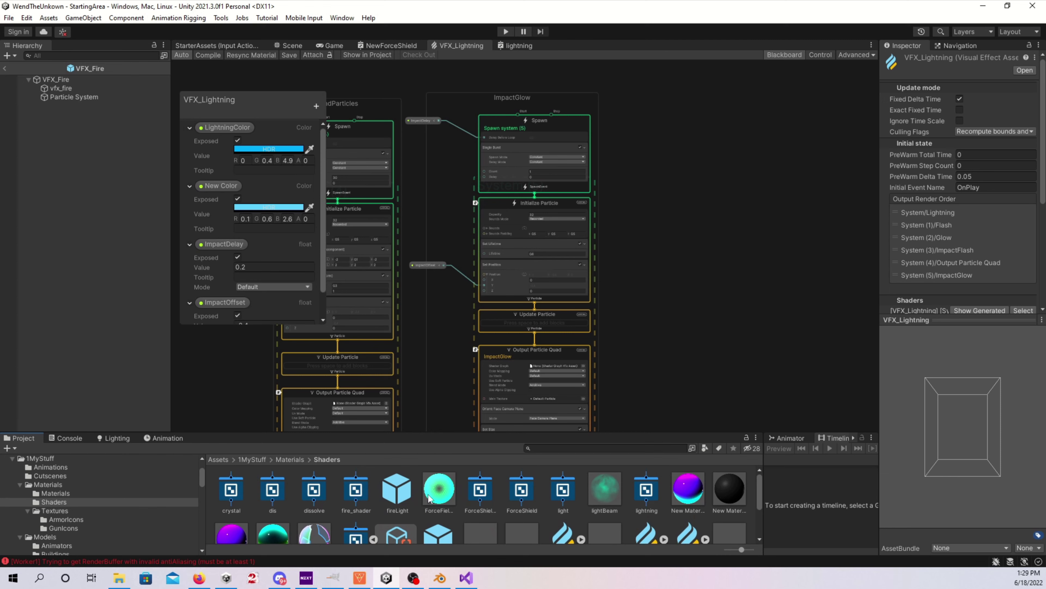
left_click(437, 496)
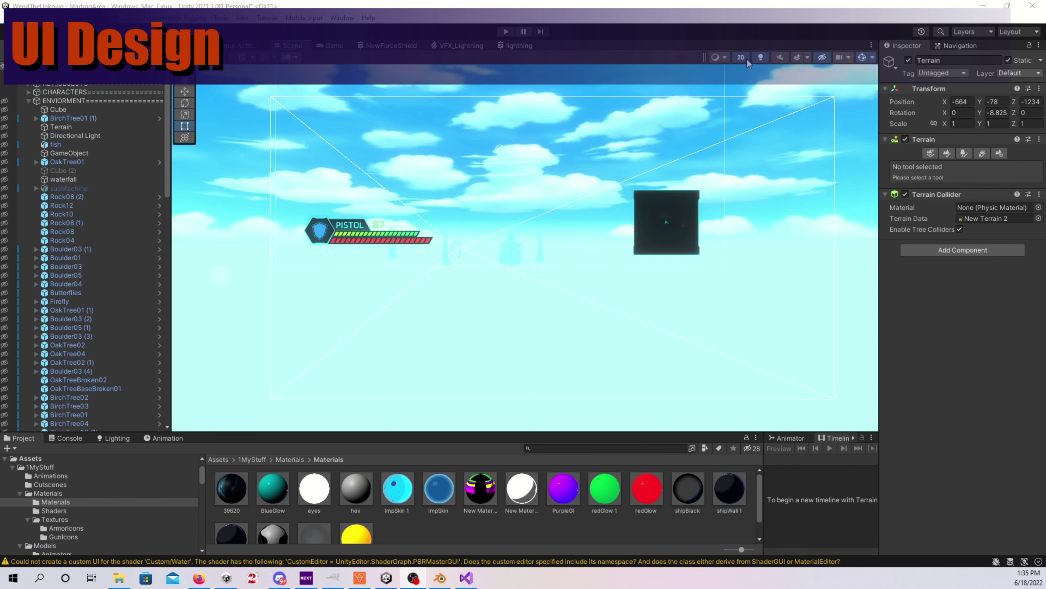
Step: Collapse the ENVIORMENT group in the hierarchy and toggle its scene visibility on and back off
left_click(744, 58)
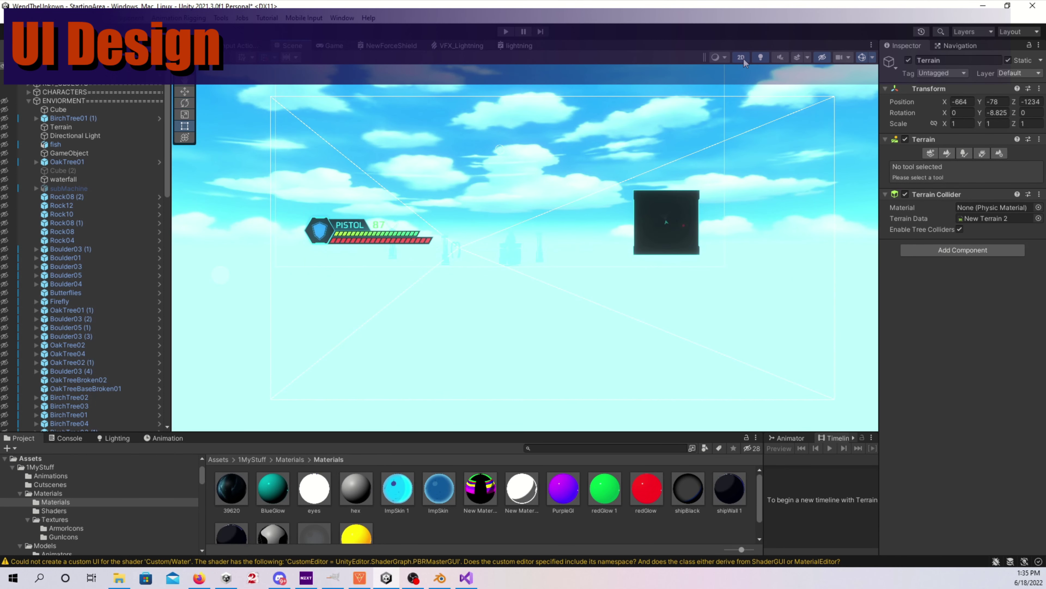
left_click(27, 100)
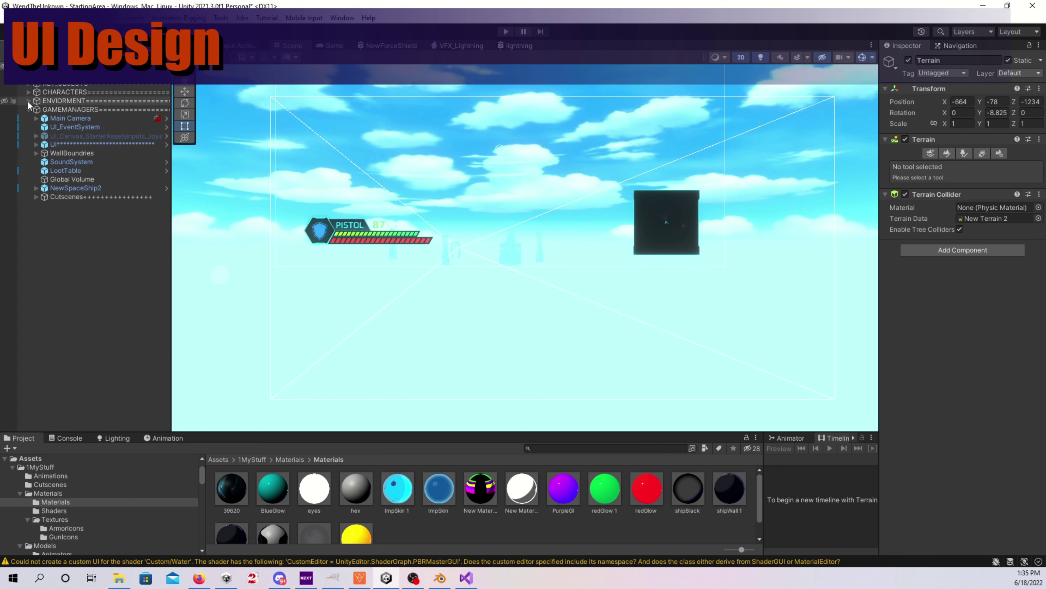
left_click(5, 101)
left_click(5, 101)
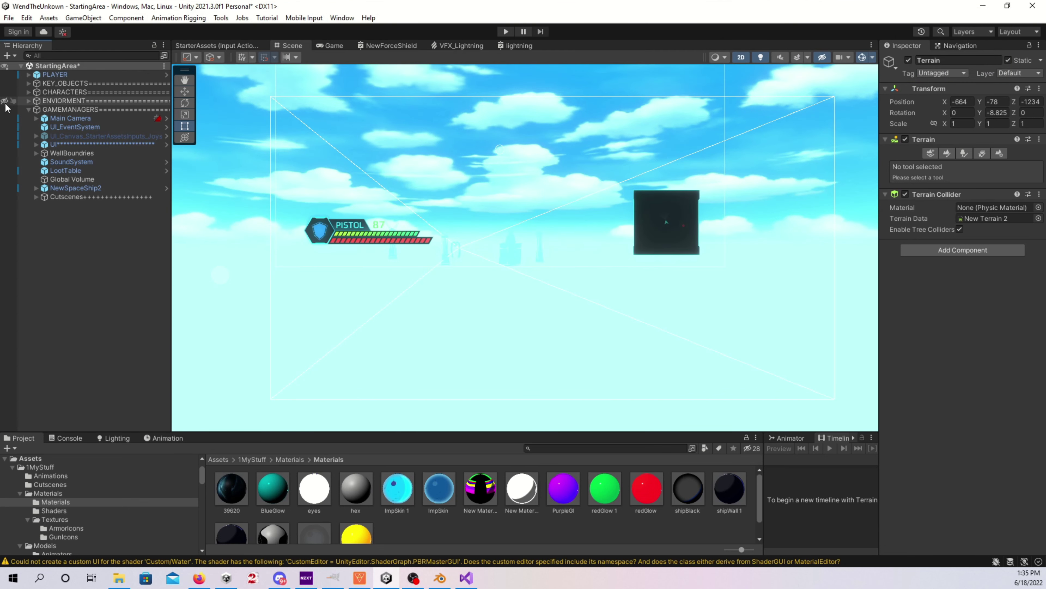
Step: Expand the UI object's Canvas and select its Crosshair element to inspect its image settings
scroll(612, 259, "up", 3)
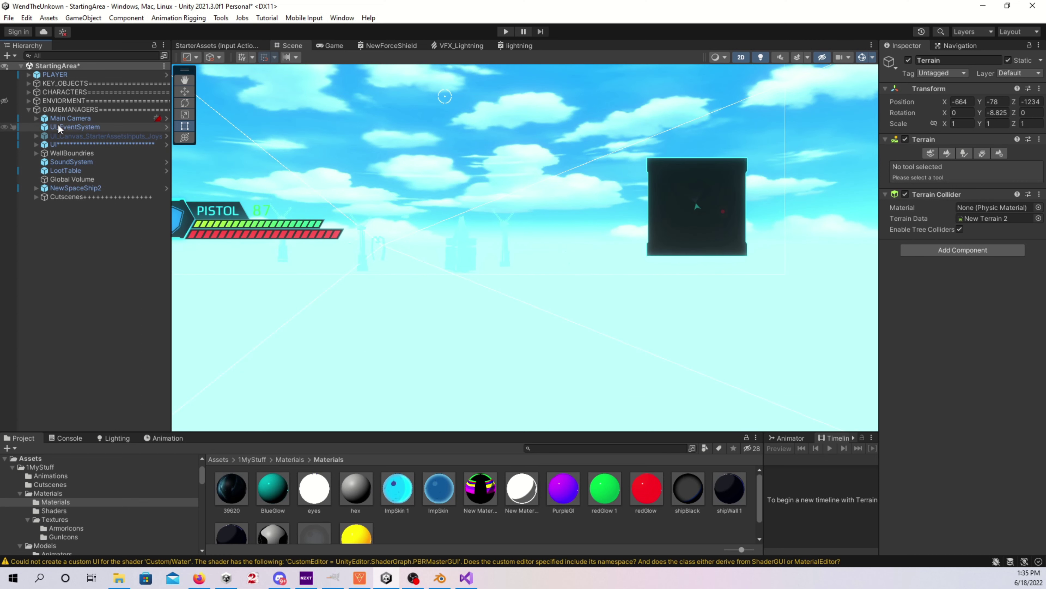
left_click(36, 144)
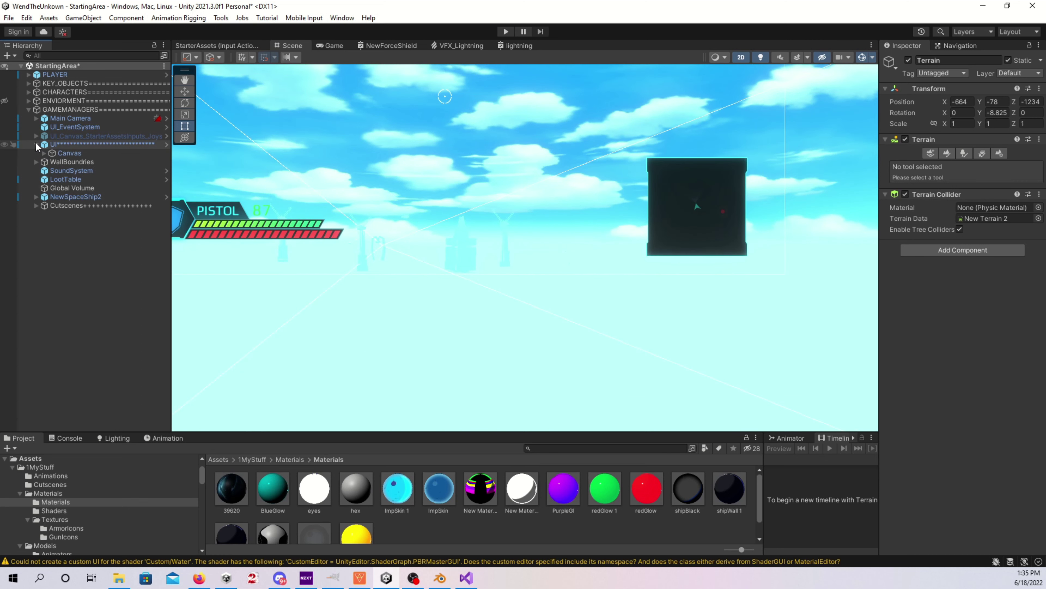
left_click(43, 153)
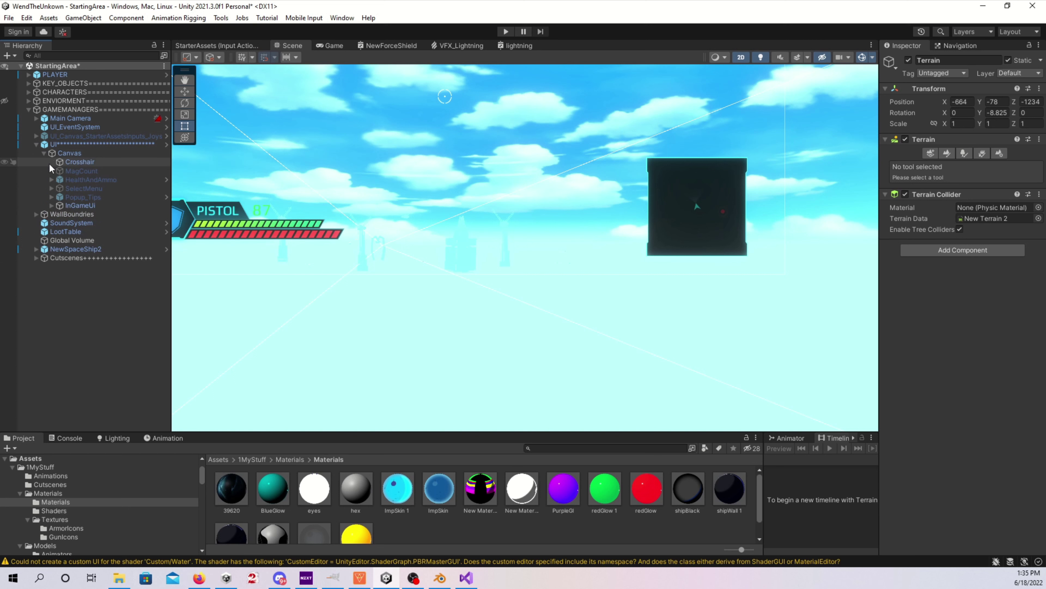
left_click(100, 162)
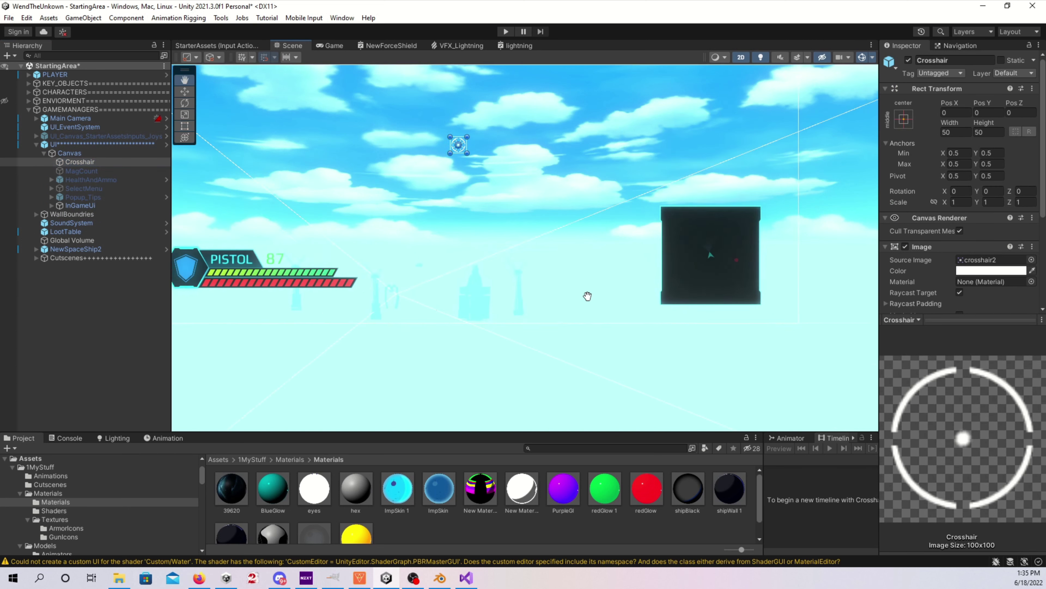